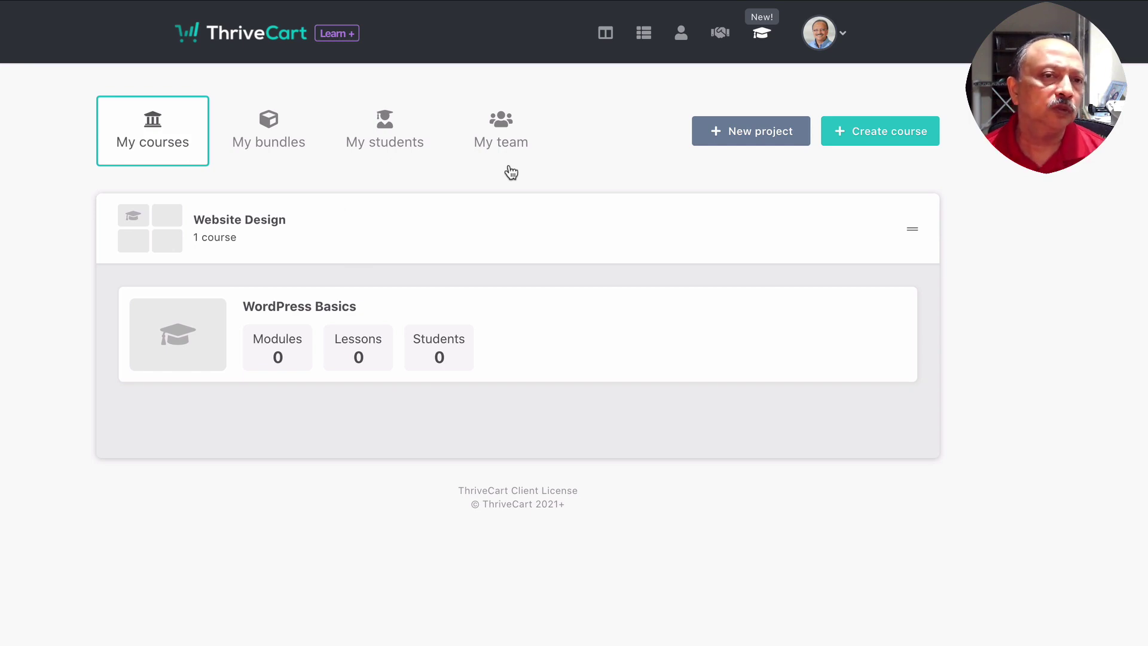
Look over the Website Design project and the form for creating a new project, and close the form without creating one
mouse_move(384, 224)
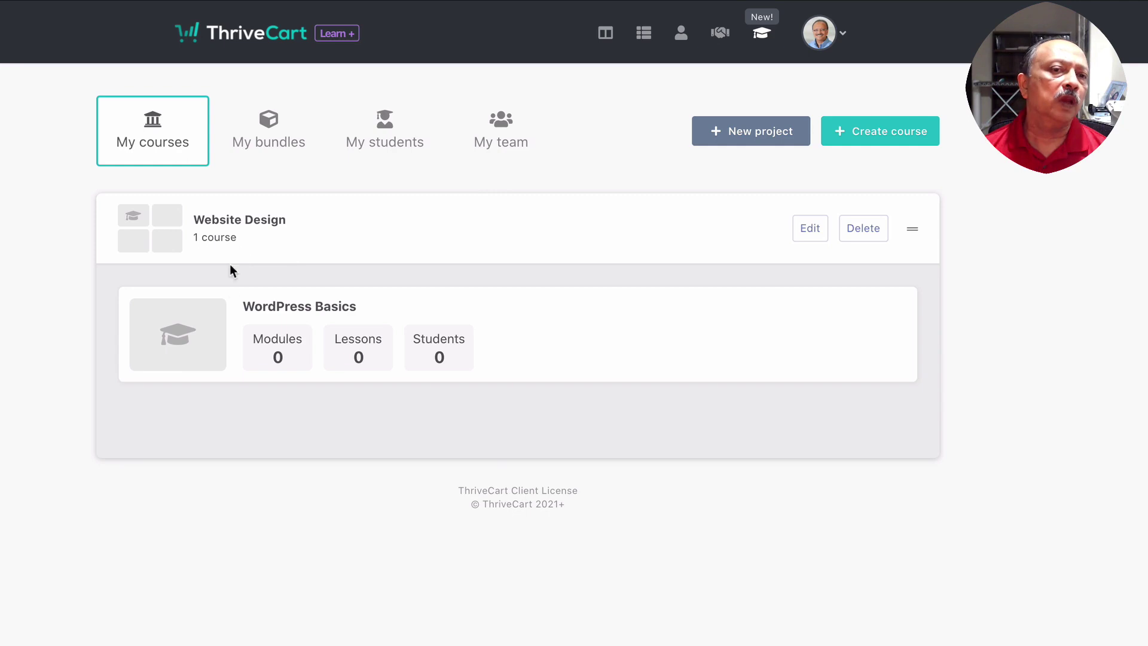
mouse_move(243, 316)
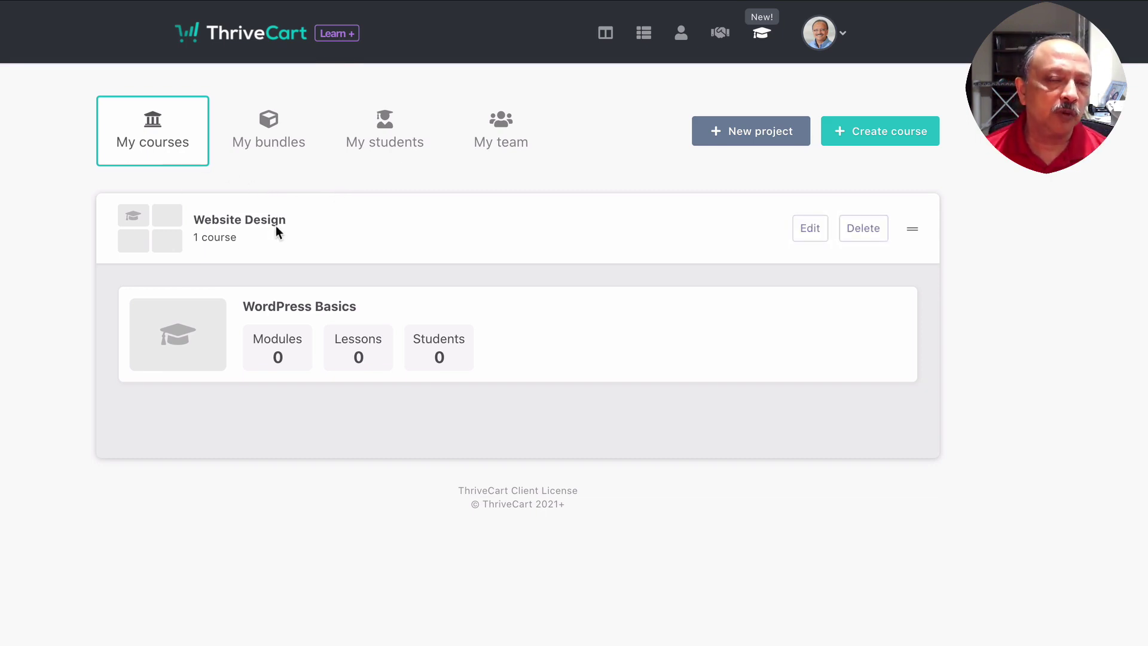
click(728, 128)
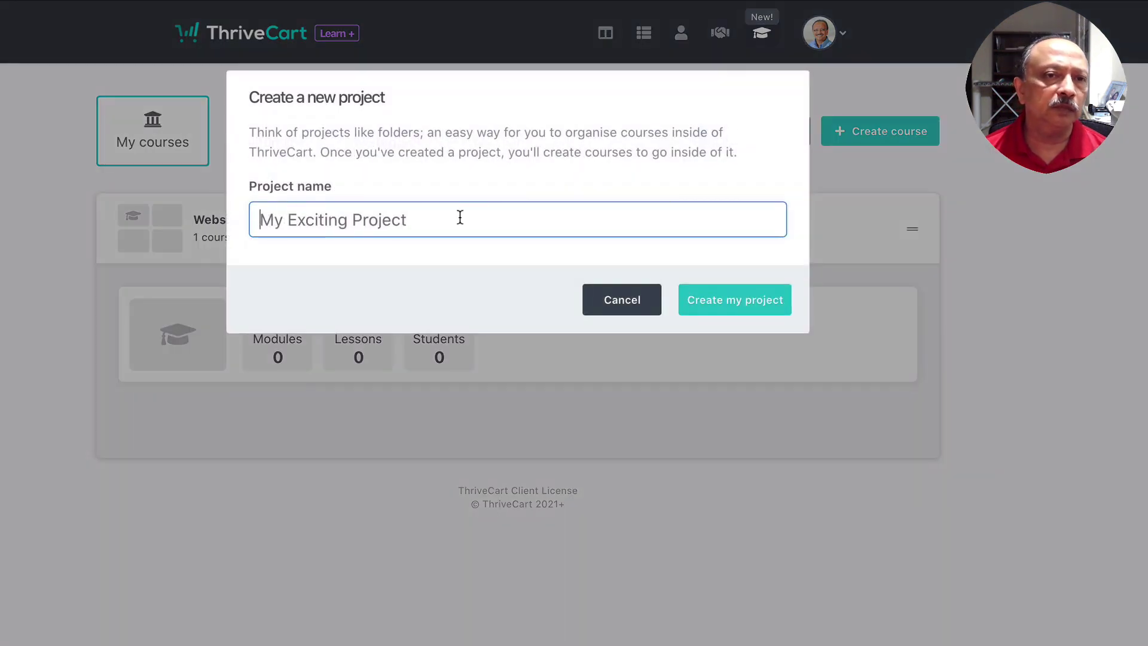
click(621, 305)
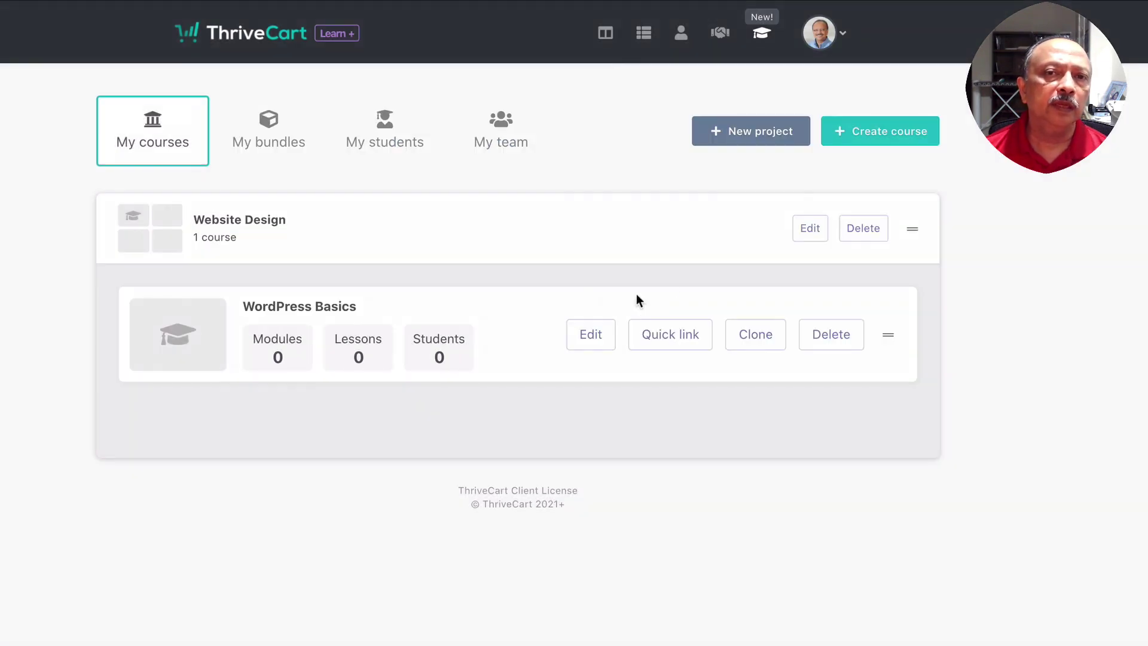
Examine the new course form and its available project choices, and close it without creating a course
click(881, 136)
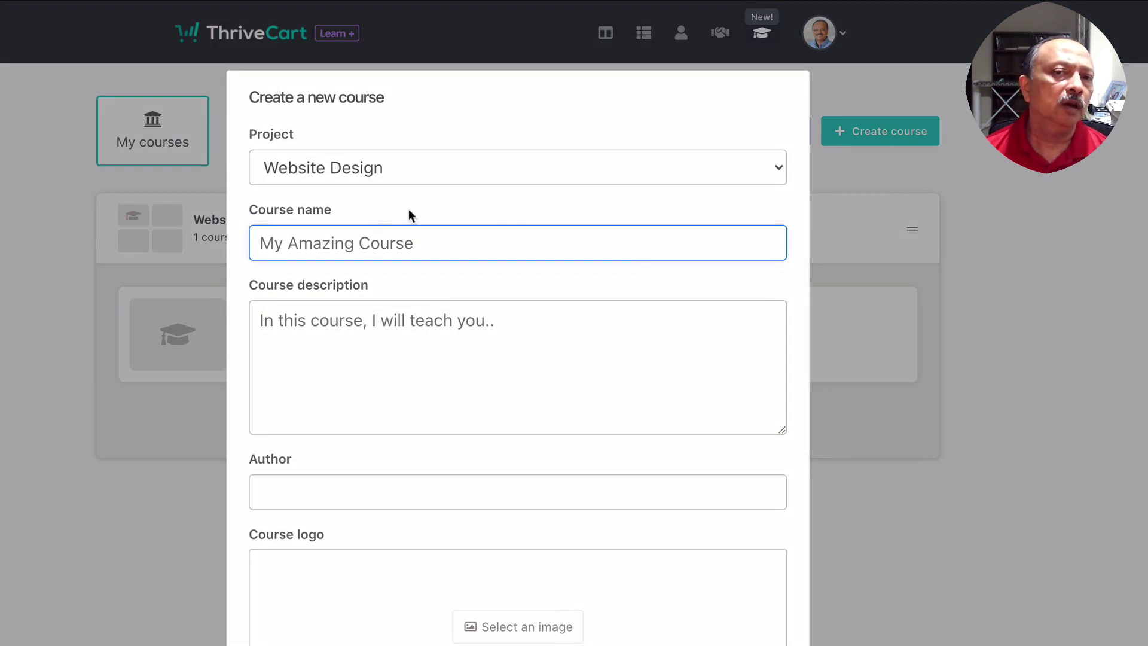
click(776, 167)
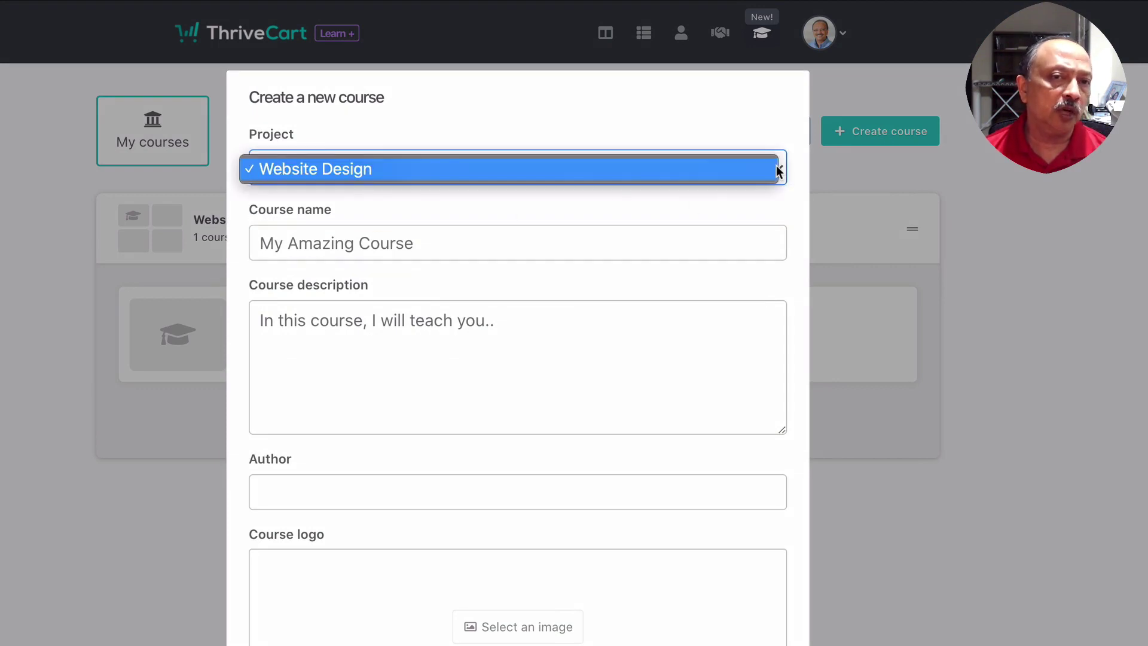
click(744, 186)
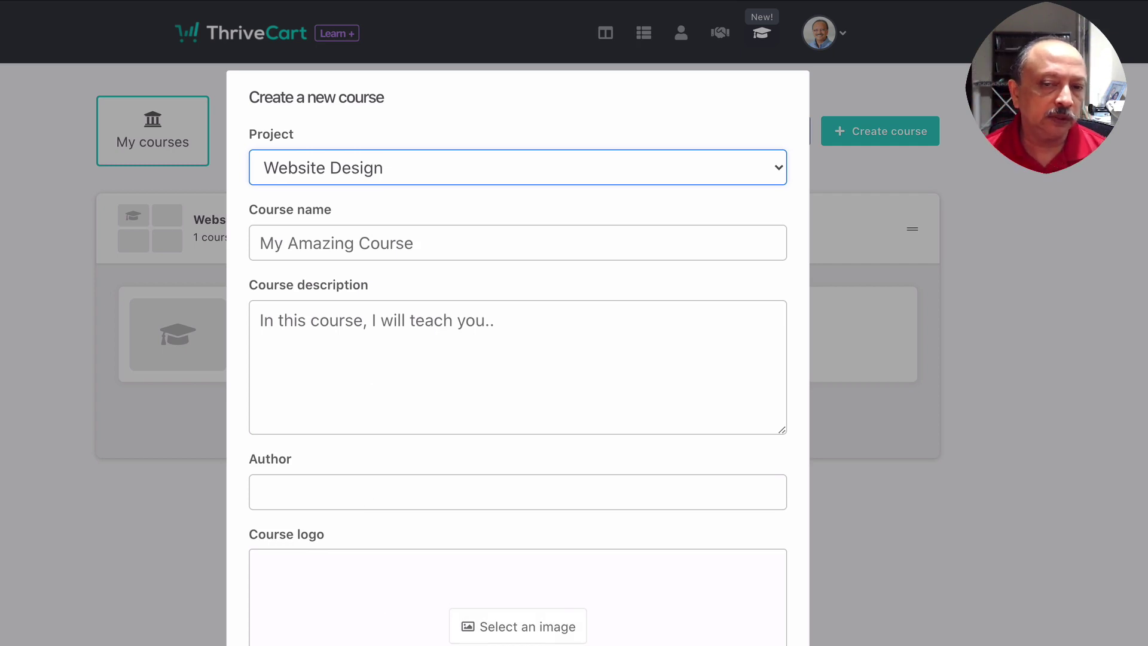
key(Escape)
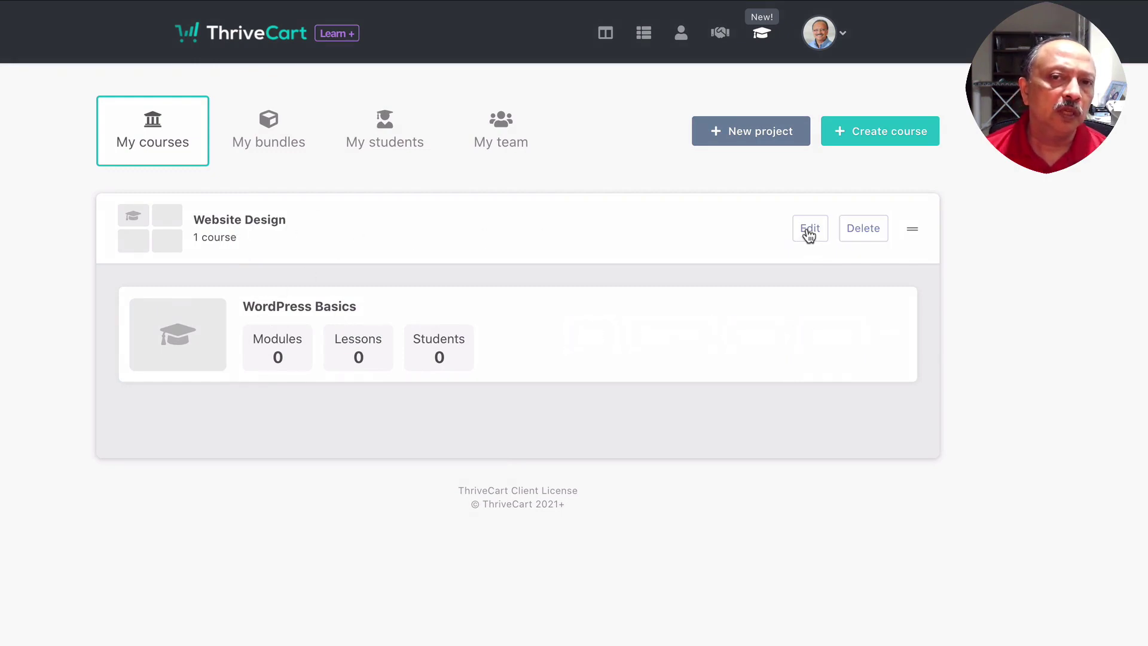
Try out the Website Design project's reorder handle and the collapsing and expanding of its course list, leaving the list expanded
drag(909, 231, 904, 254)
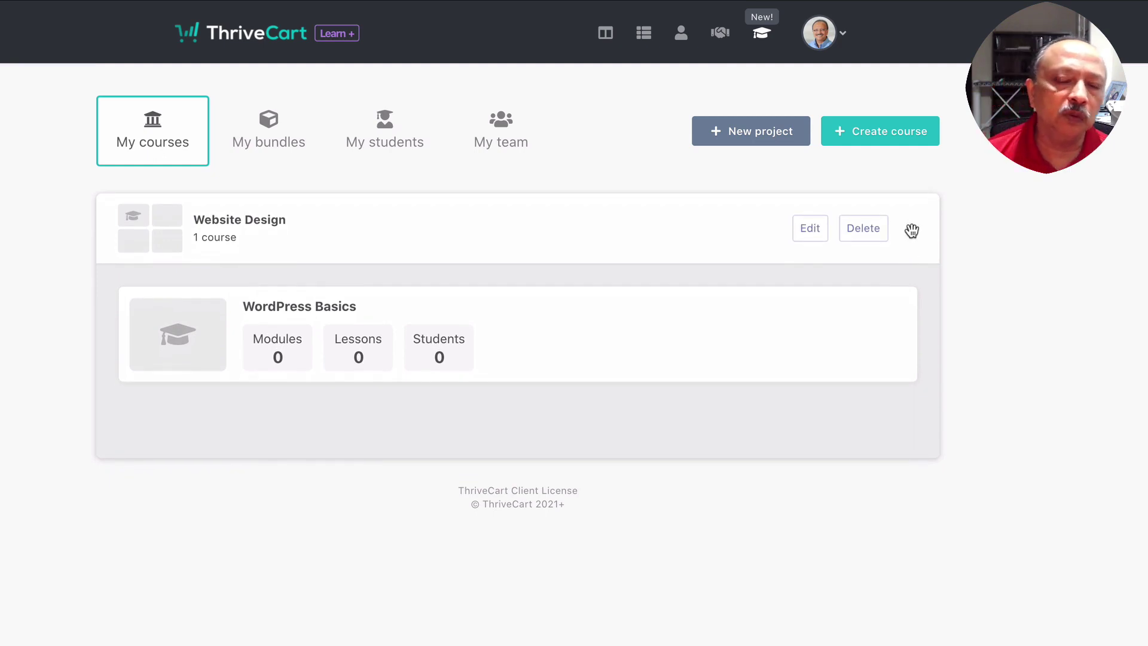
mouse_move(911, 231)
mouse_down()
mouse_move(915, 262)
mouse_move(916, 236)
mouse_up()
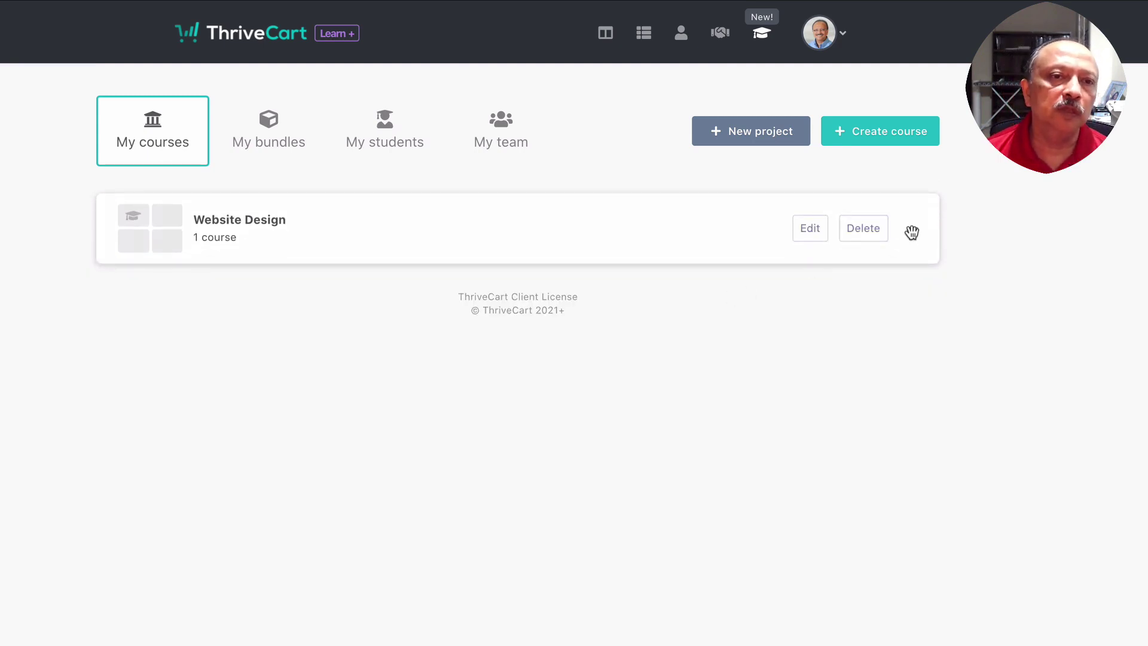
mouse_move(910, 231)
mouse_down()
mouse_move(909, 279)
mouse_move(909, 241)
mouse_up()
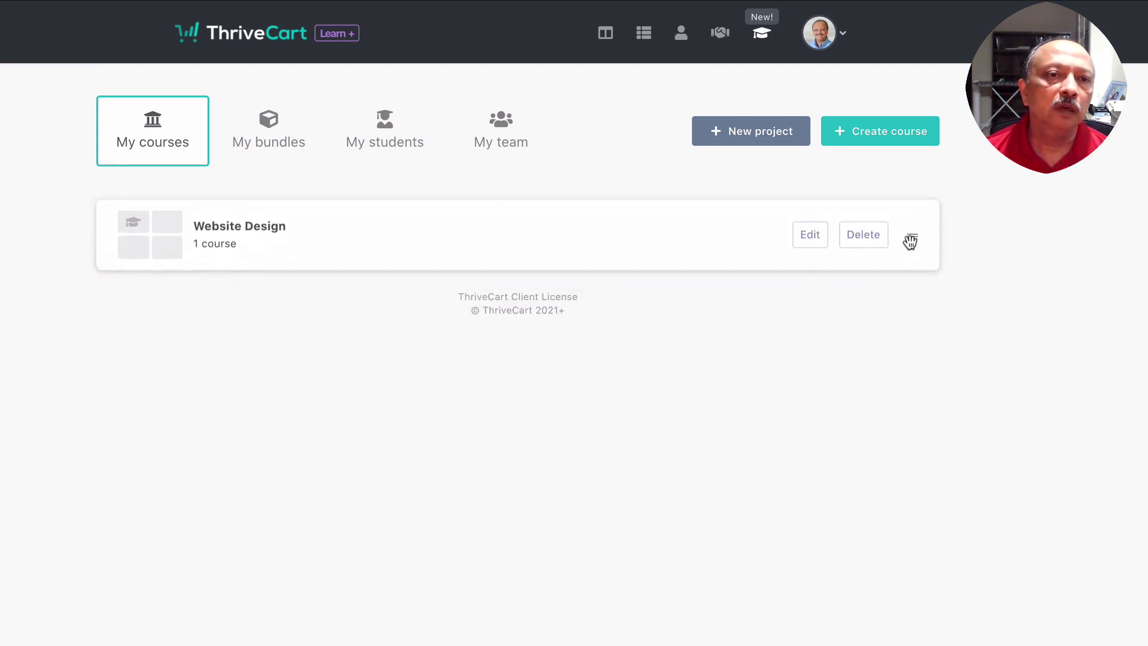
click(534, 232)
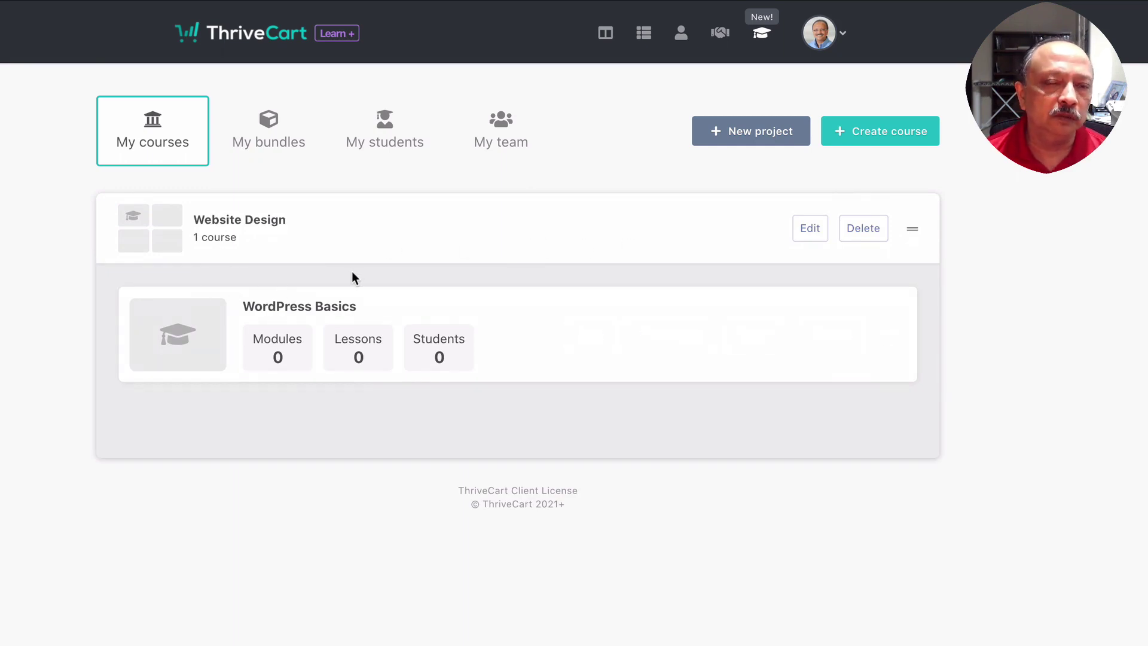
click(336, 245)
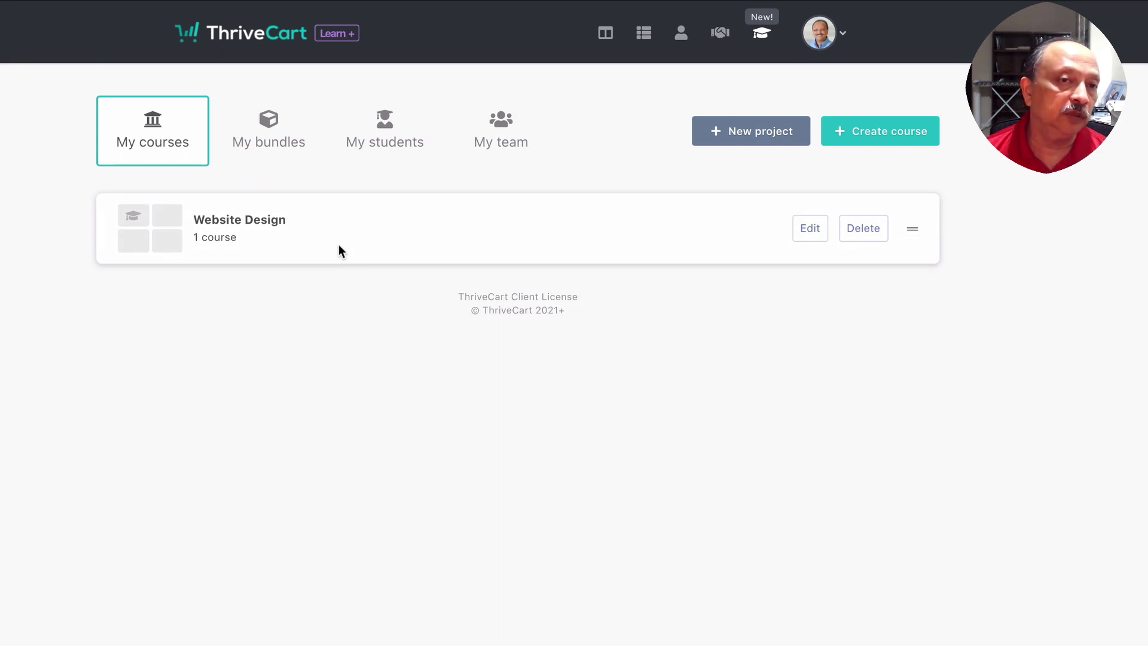
click(338, 245)
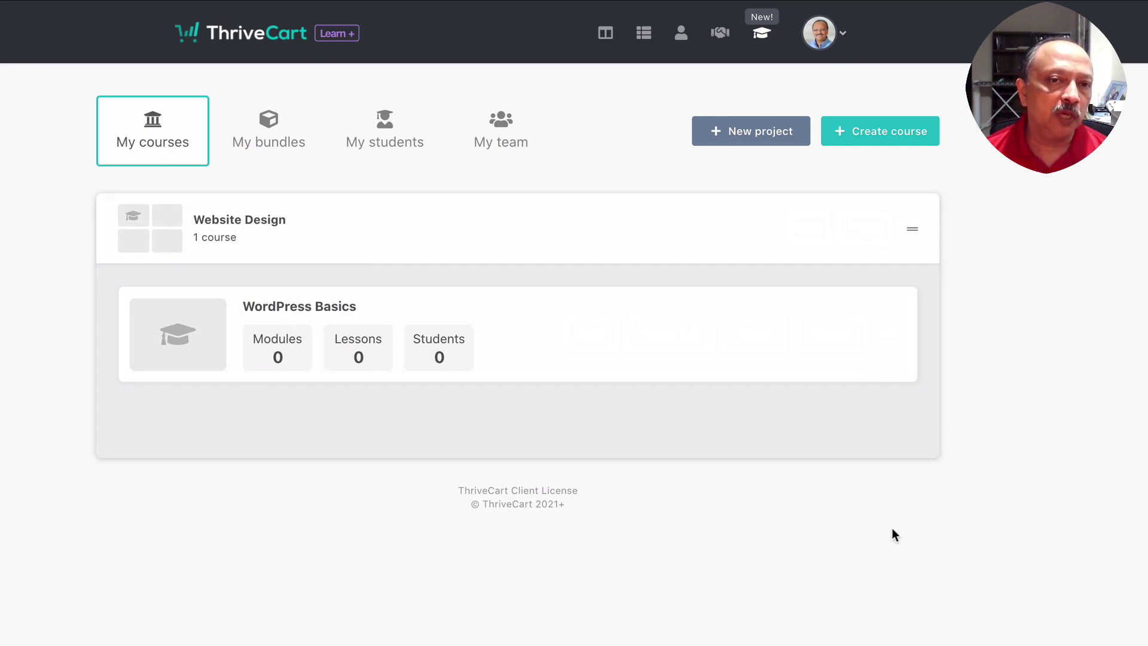
click(338, 242)
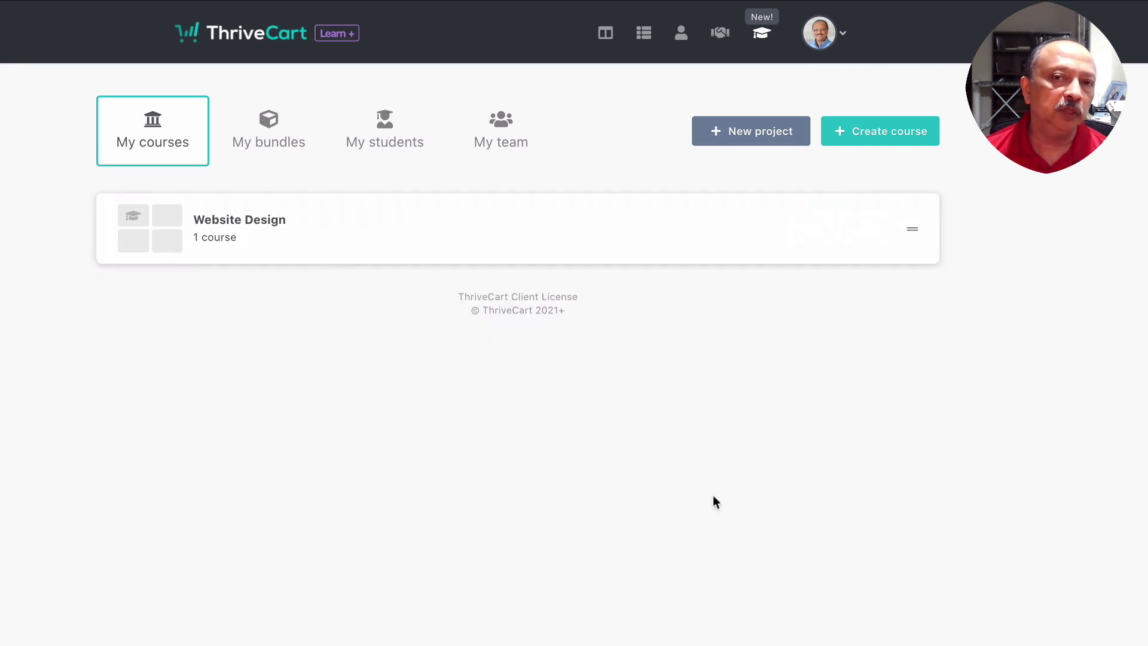
mouse_move(914, 229)
mouse_down()
mouse_move(920, 248)
mouse_move(920, 232)
mouse_up()
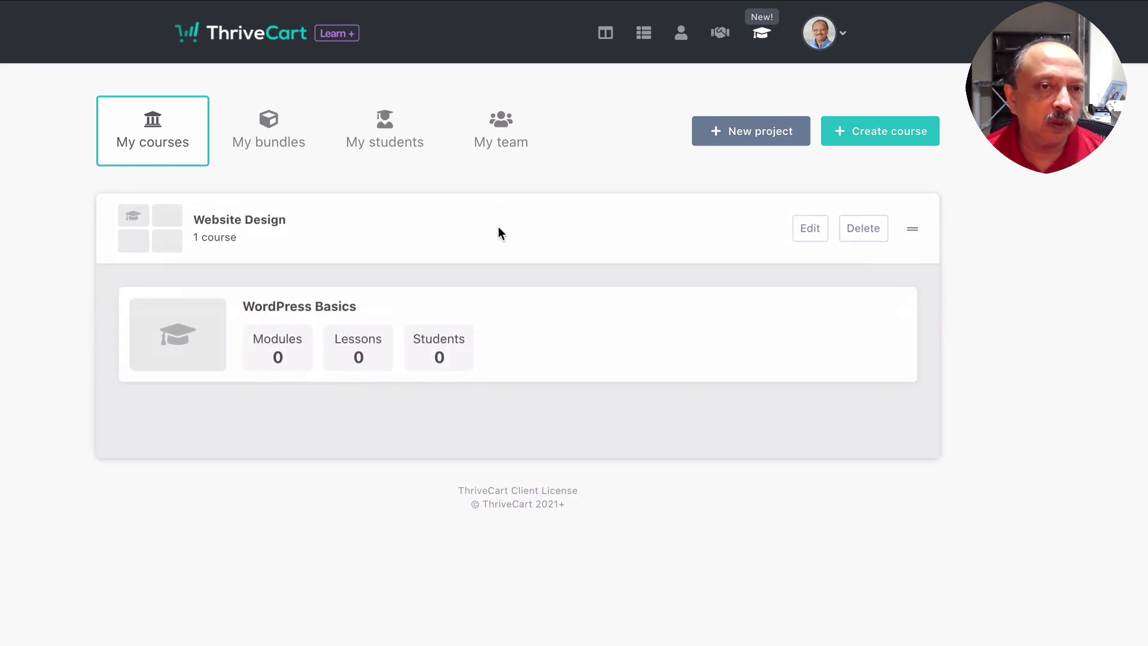
click(429, 230)
click(429, 231)
mouse_move(534, 312)
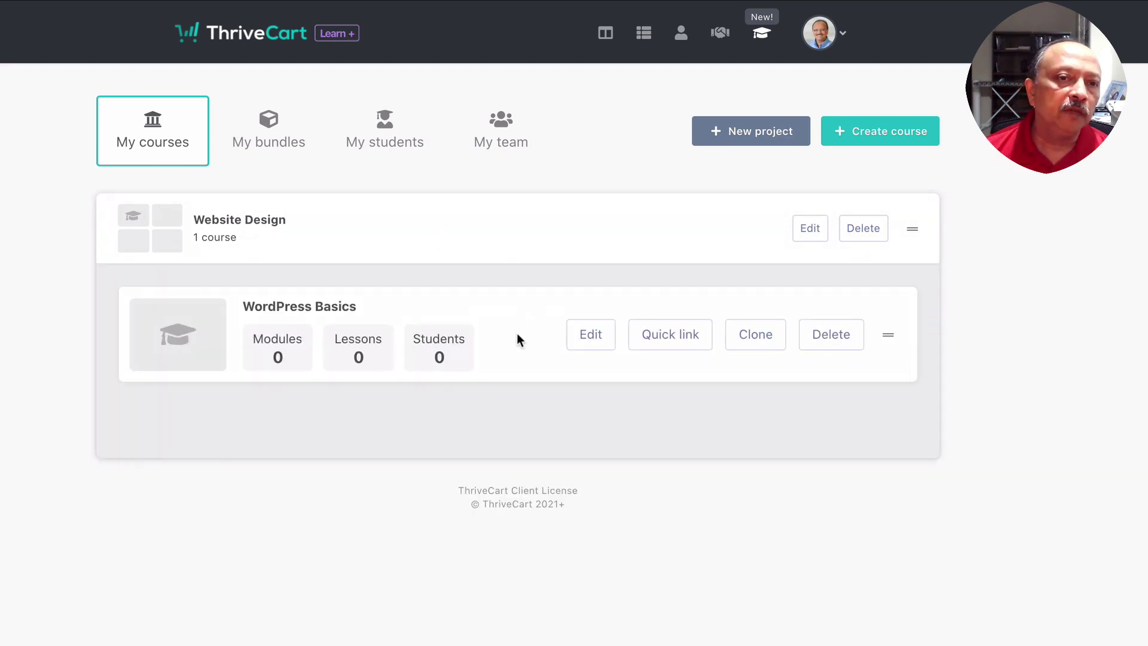
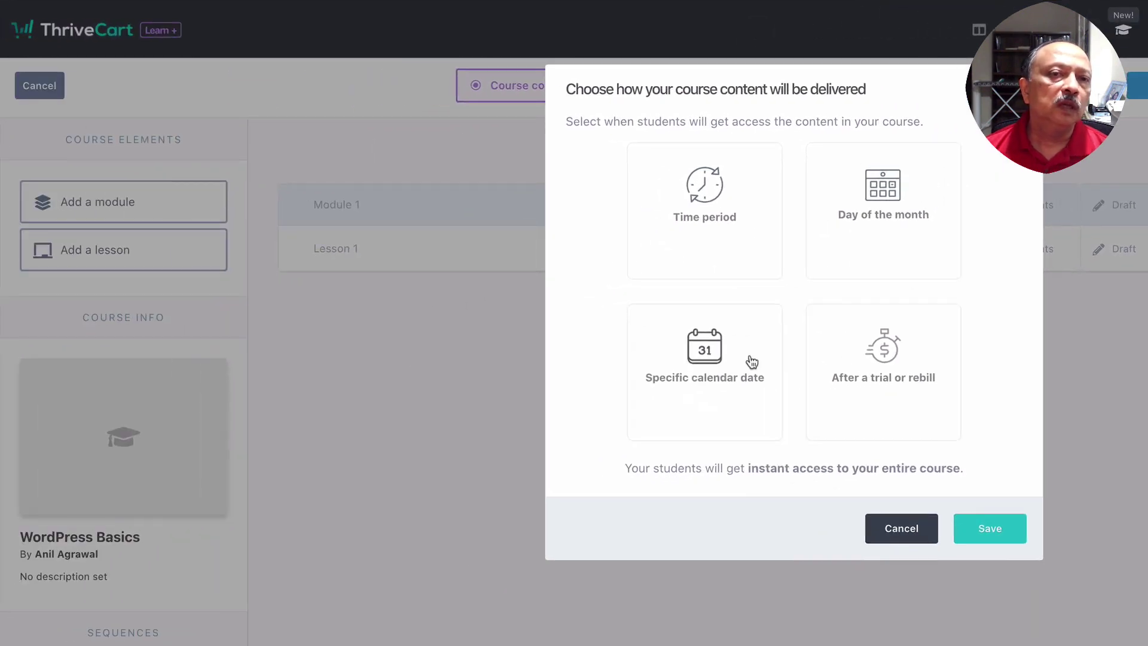
Examine the drip settings for the Time period and Day of the month delivery options without applying either
mouse_move(728, 166)
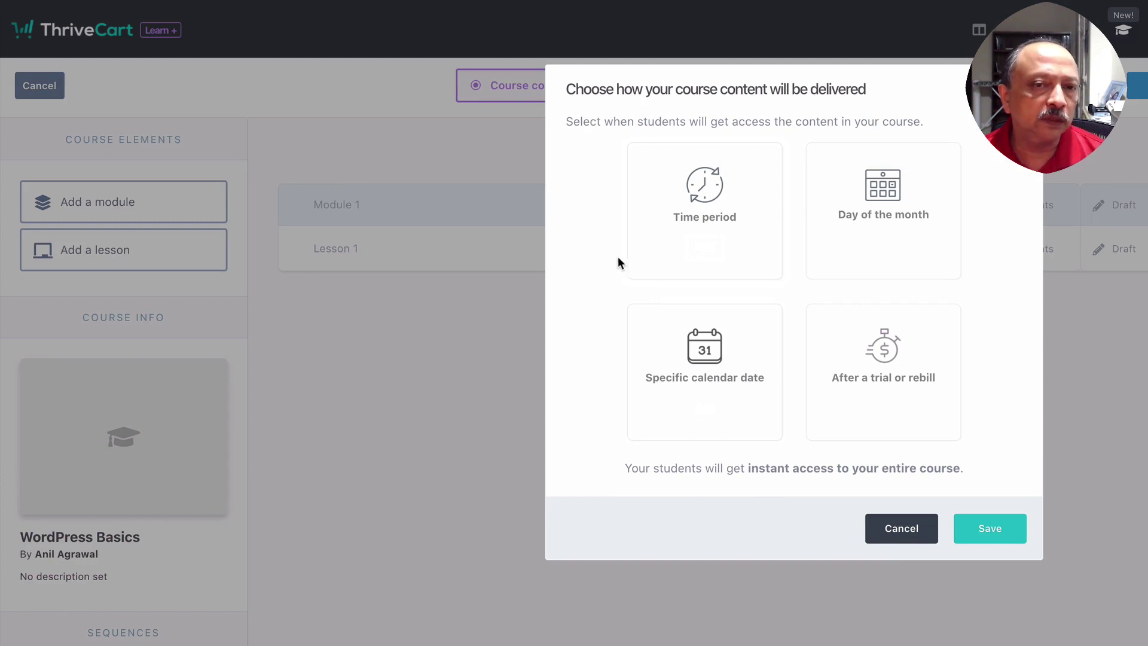
click(703, 207)
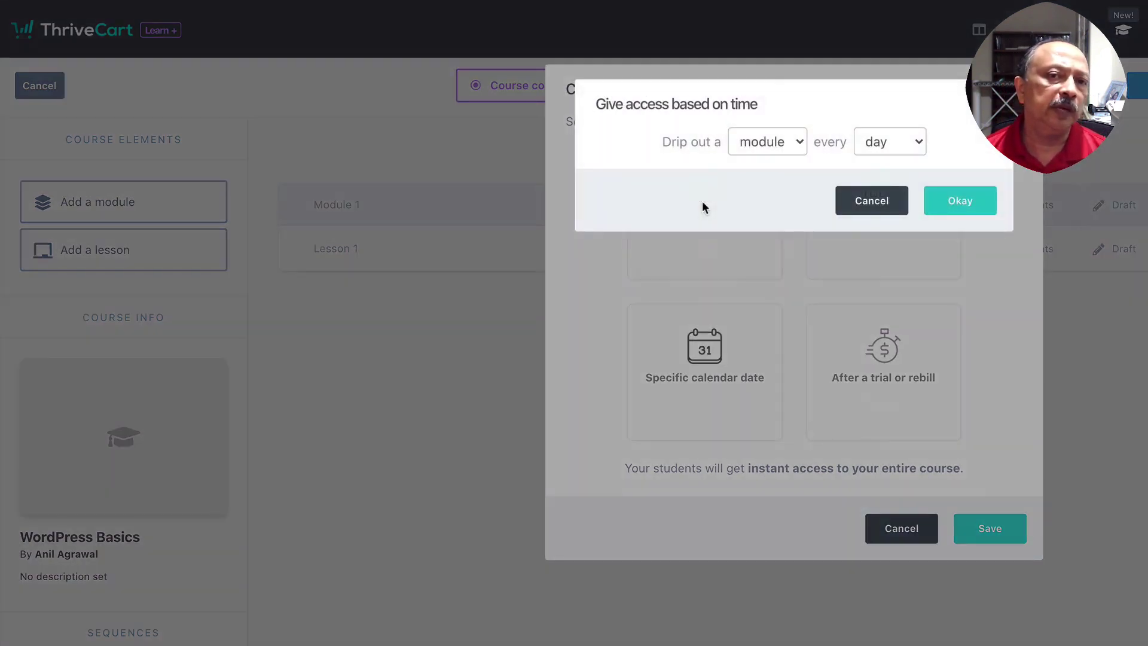
click(860, 209)
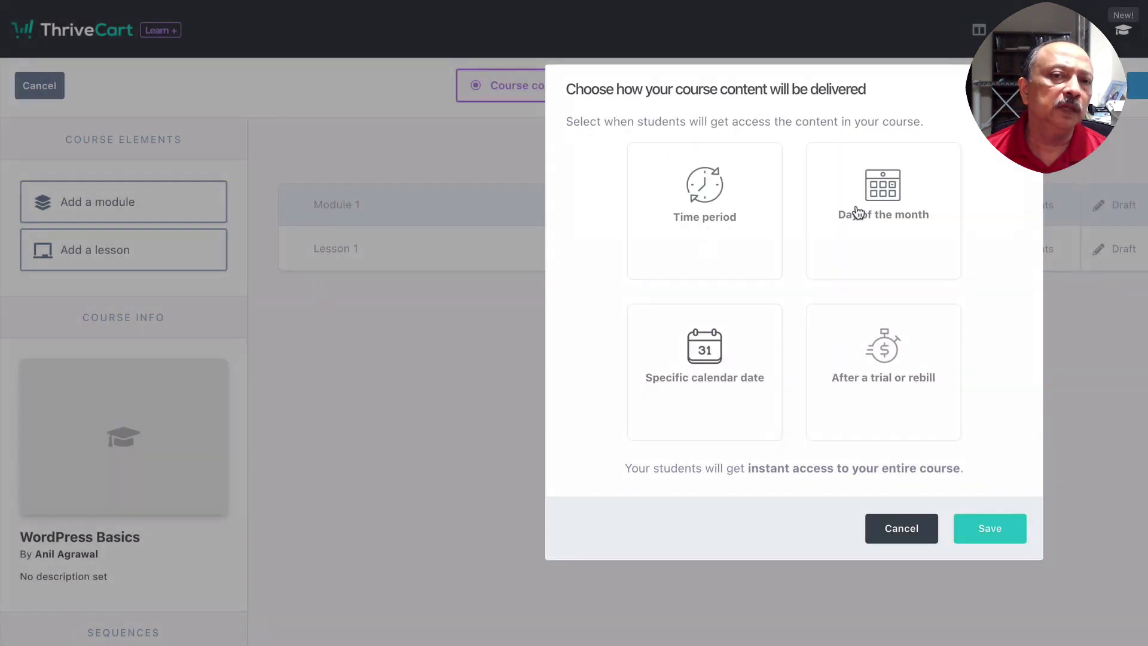
click(838, 236)
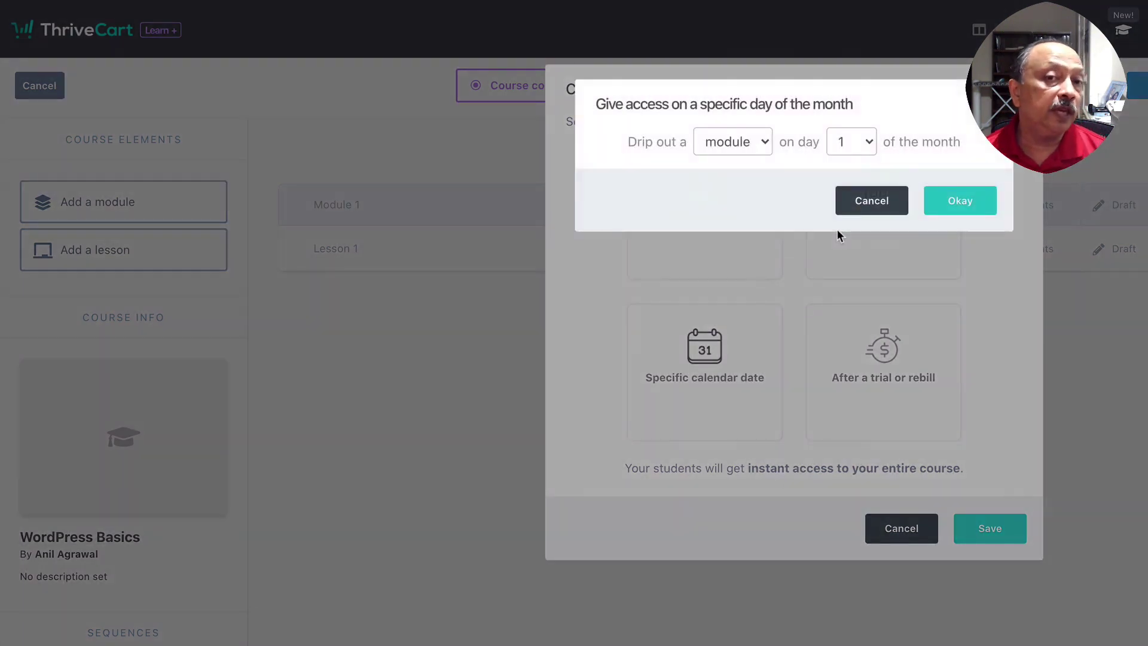
click(875, 202)
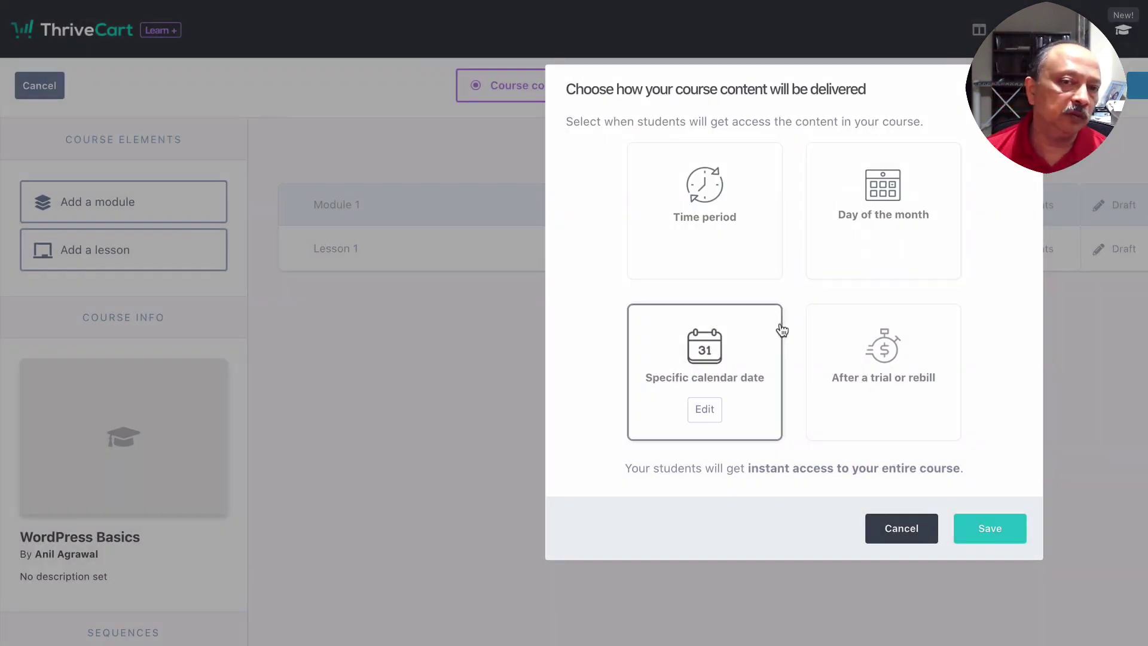
Examine the drip settings for Specific calendar date and After a trial or rebill, and close the delivery options without saving
click(732, 347)
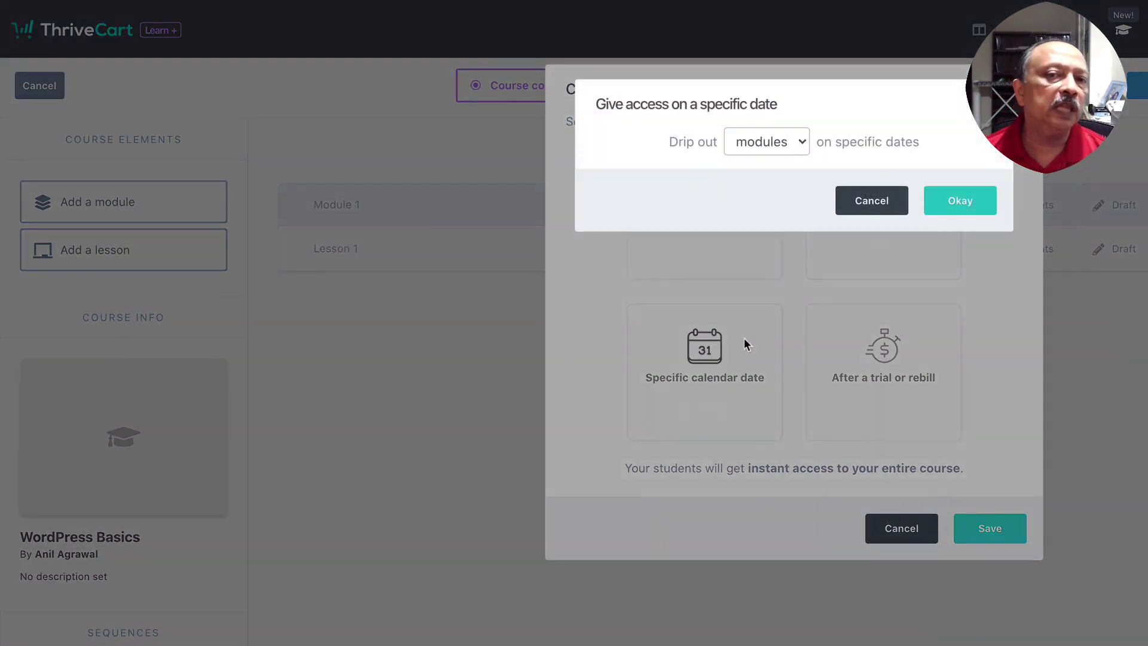
click(798, 144)
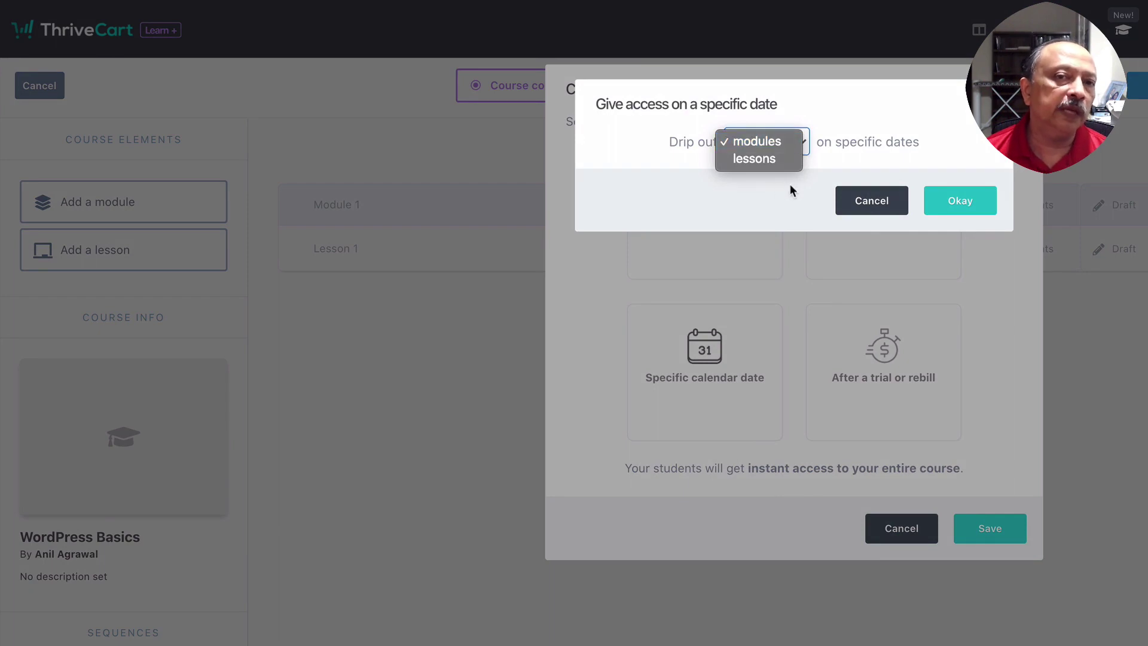
click(868, 203)
click(869, 203)
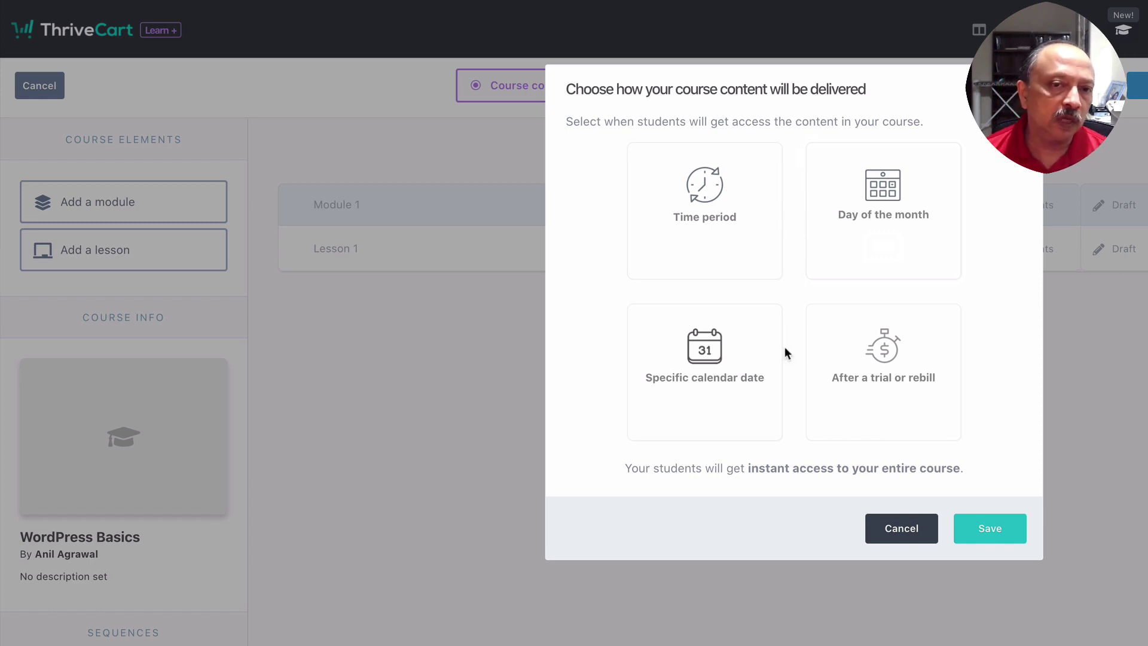
click(847, 386)
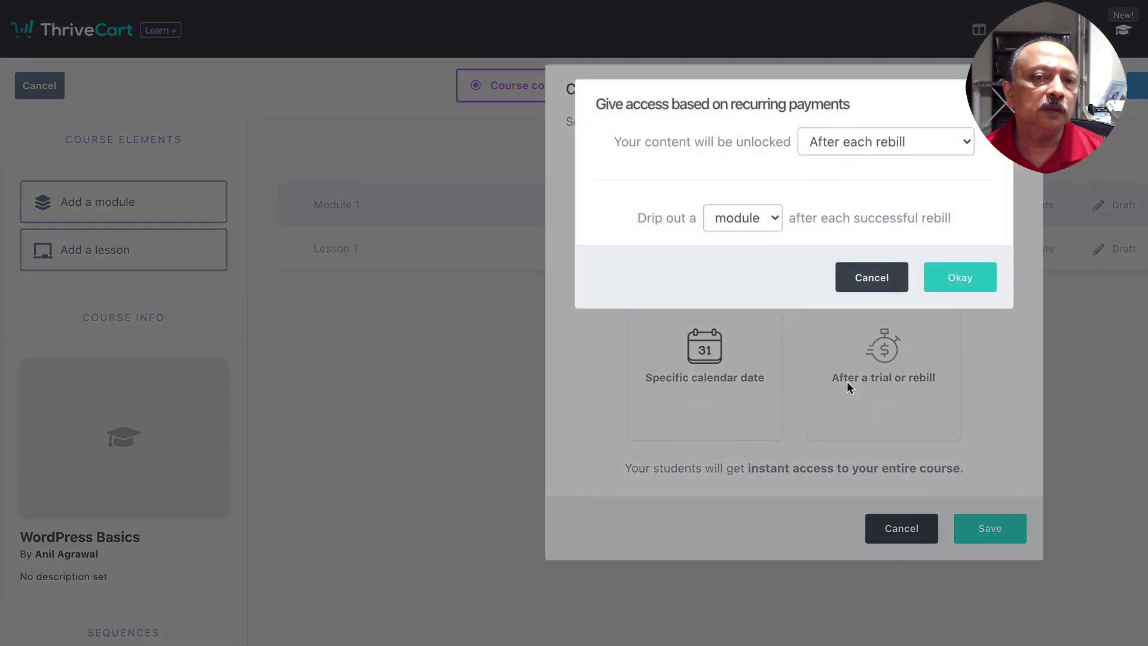
click(861, 279)
click(894, 529)
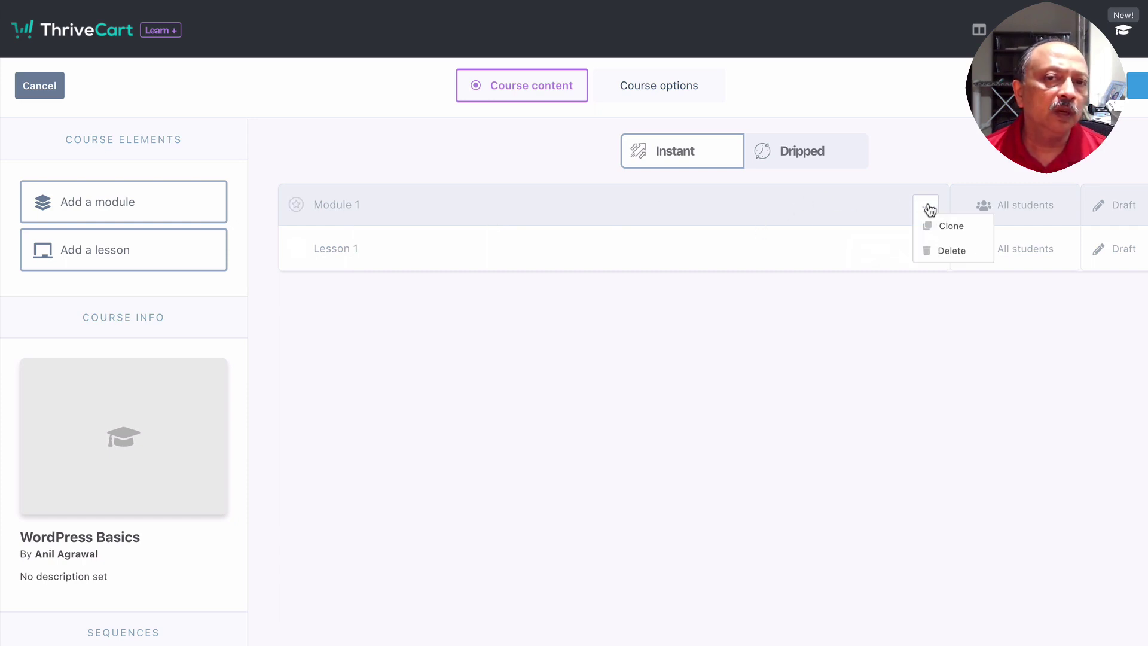
Examine Module 1's additional actions and its student access settings, and close them without saving
mouse_move(926, 205)
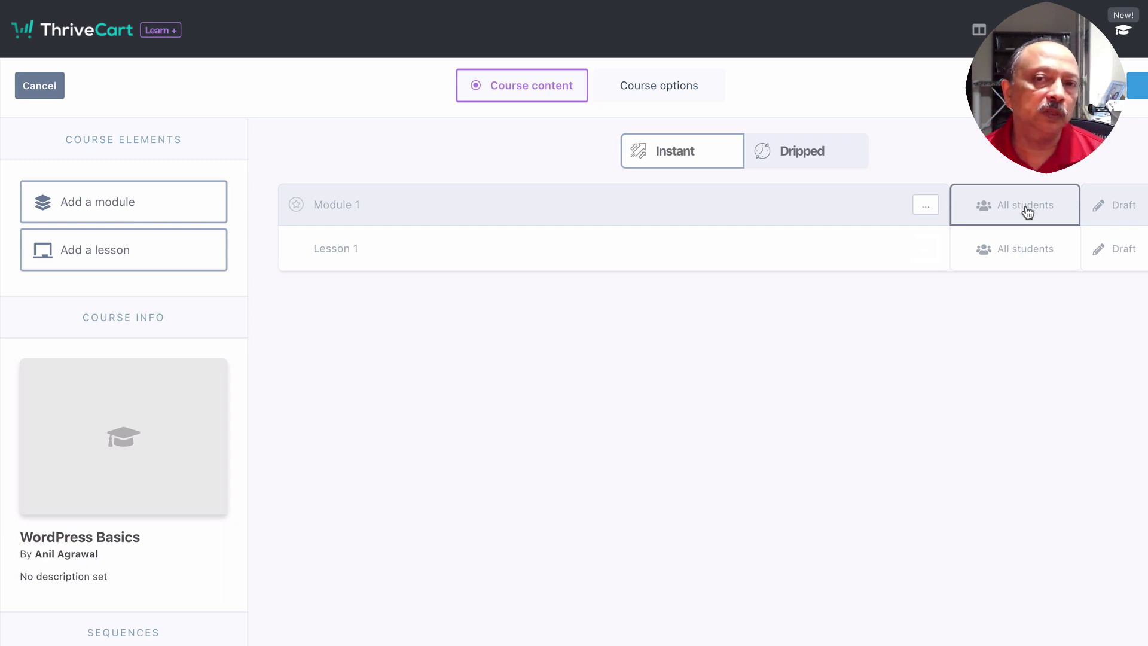
click(1123, 215)
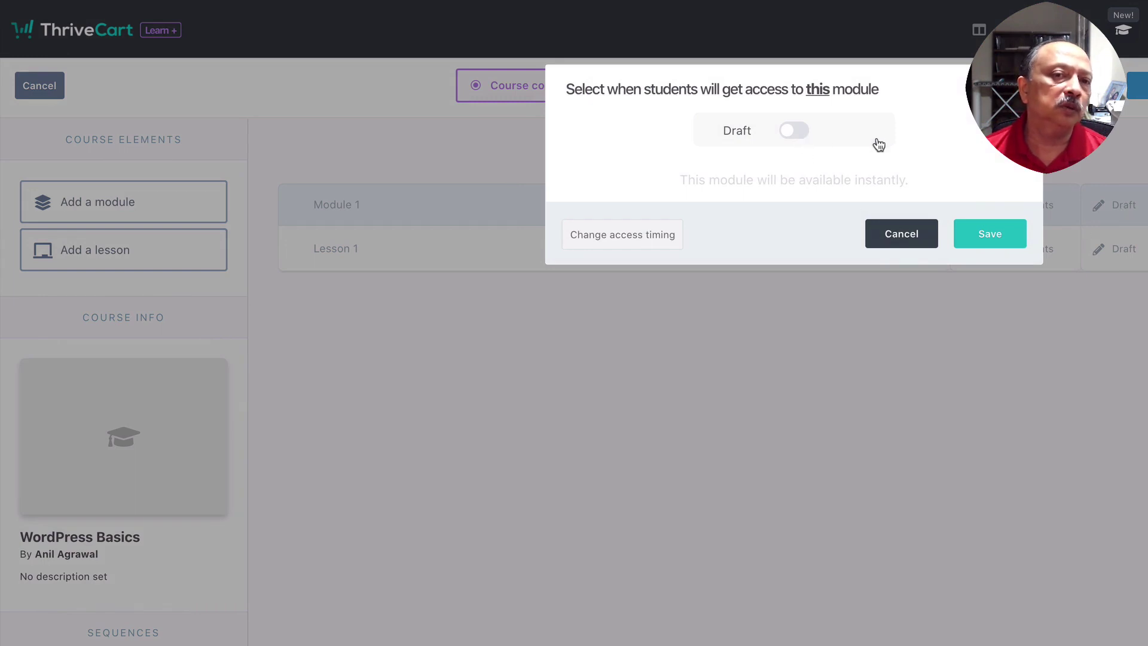
click(896, 236)
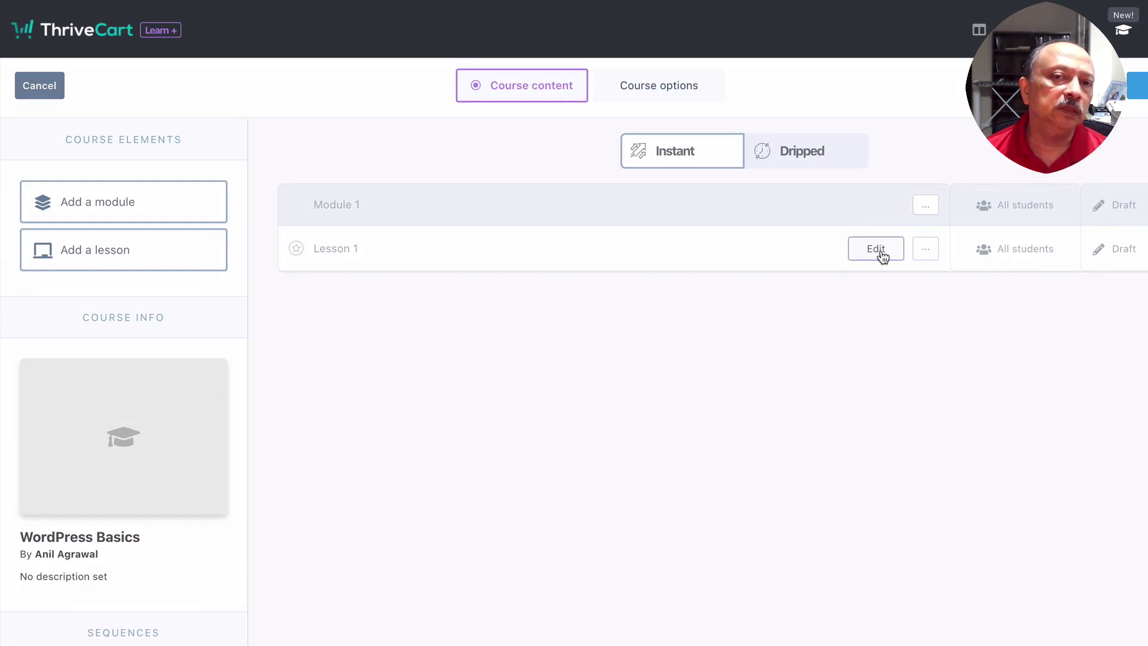
Examine Lesson 1's additional actions and its student access settings, and close them without saving
click(925, 248)
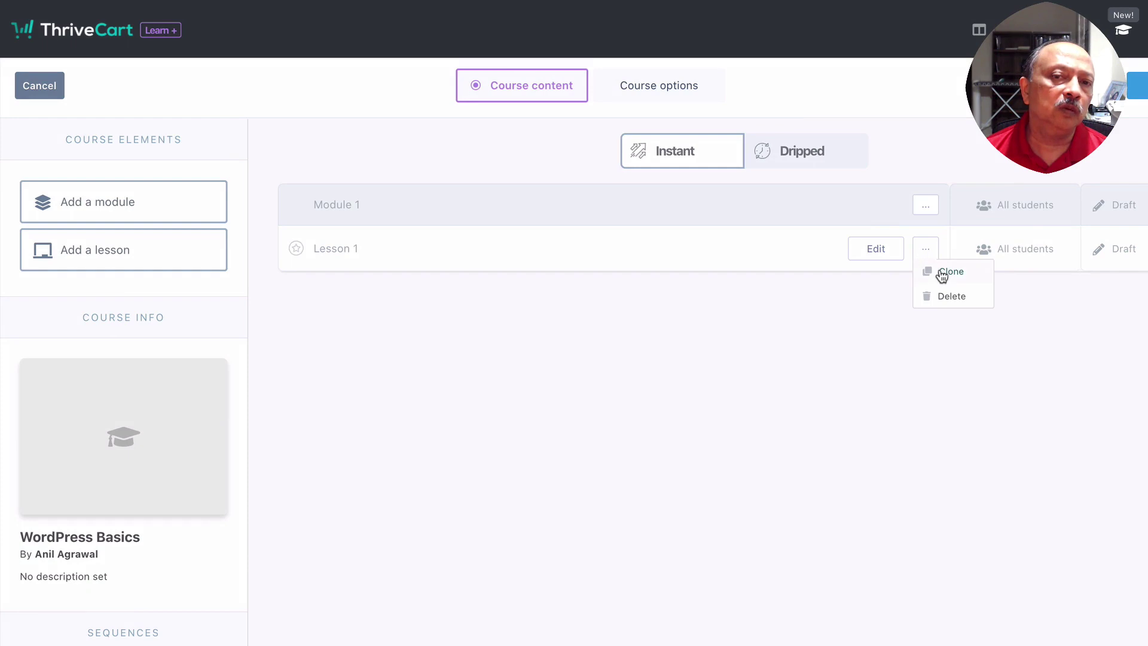
click(1046, 288)
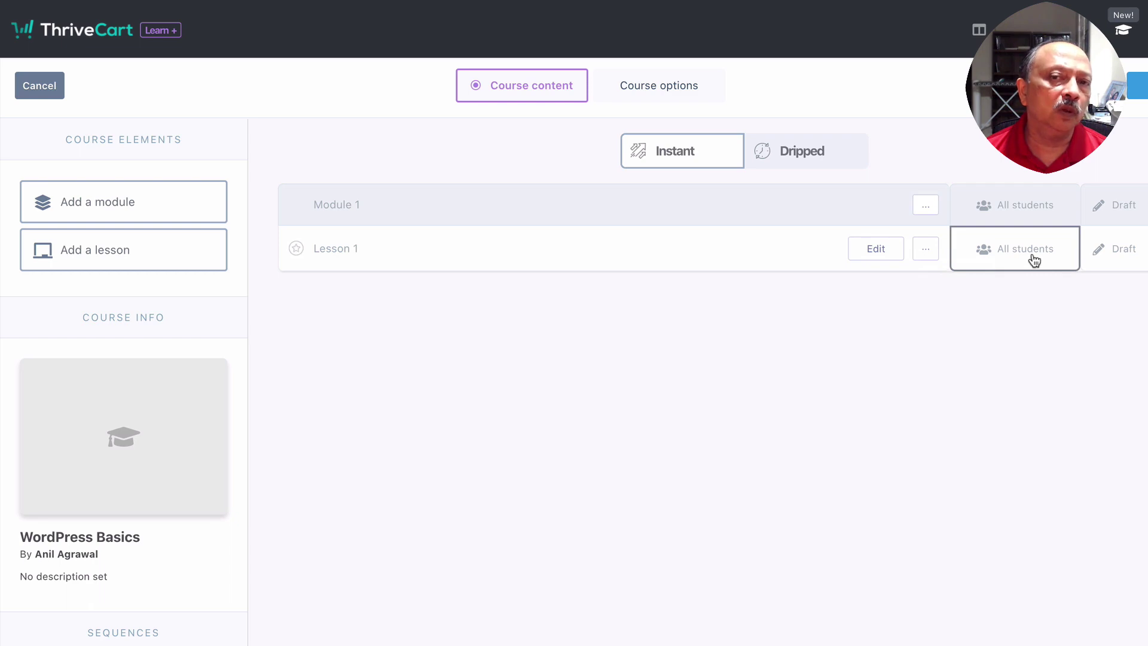
click(1127, 258)
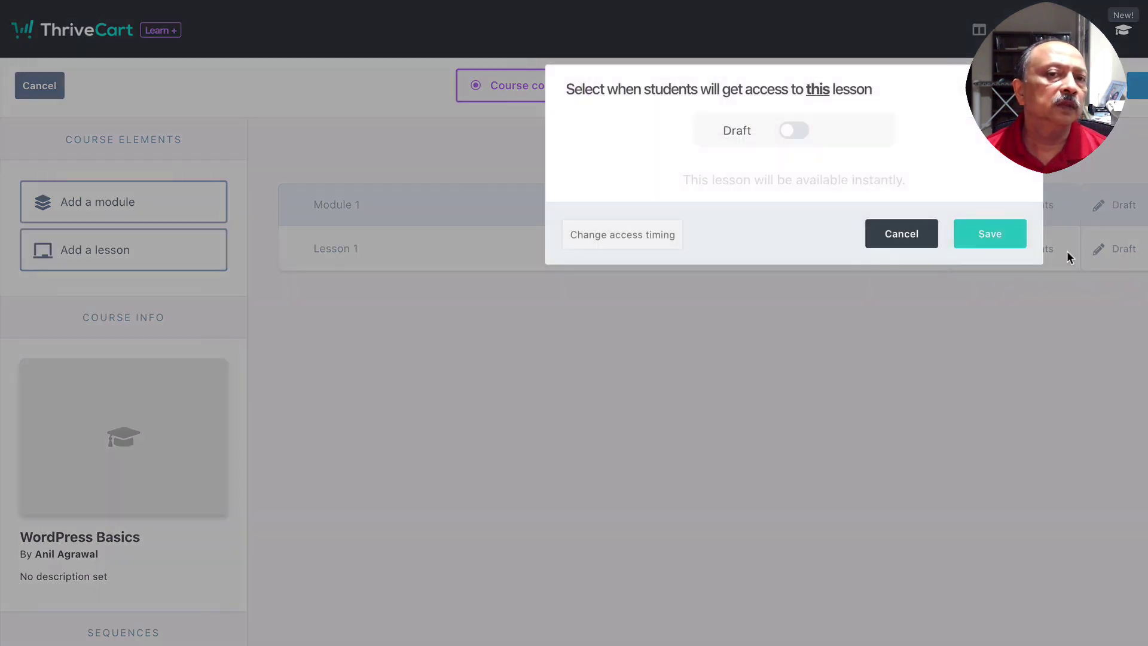
click(901, 236)
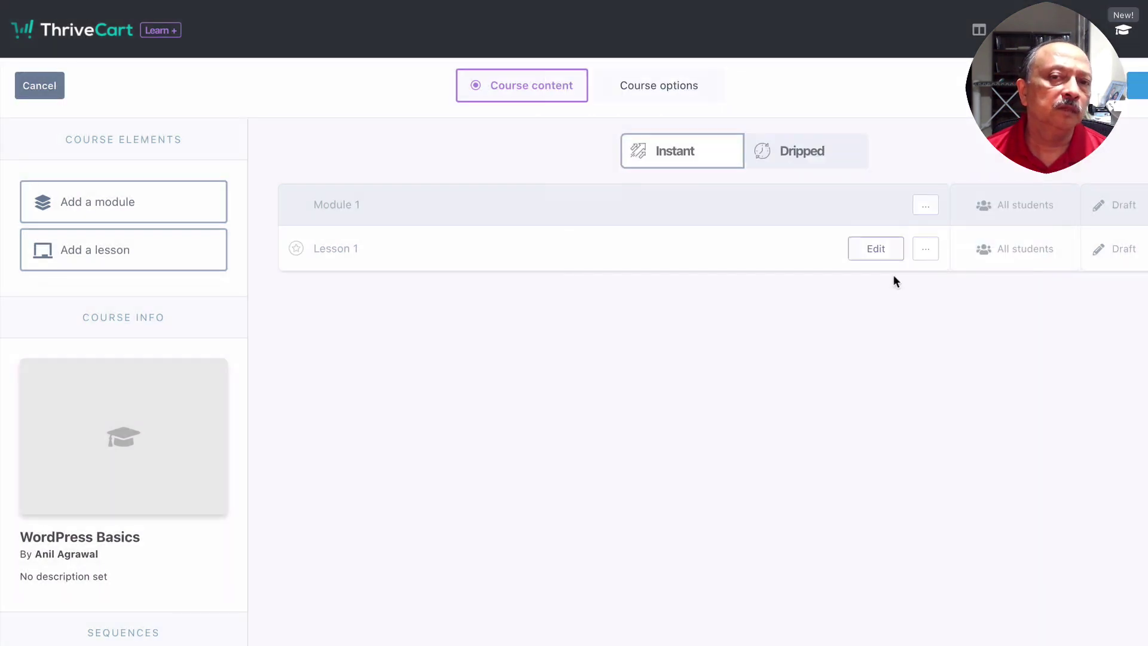
Open Lesson 1 for editing to examine the available content elements and page layout, and exit without saving
click(874, 249)
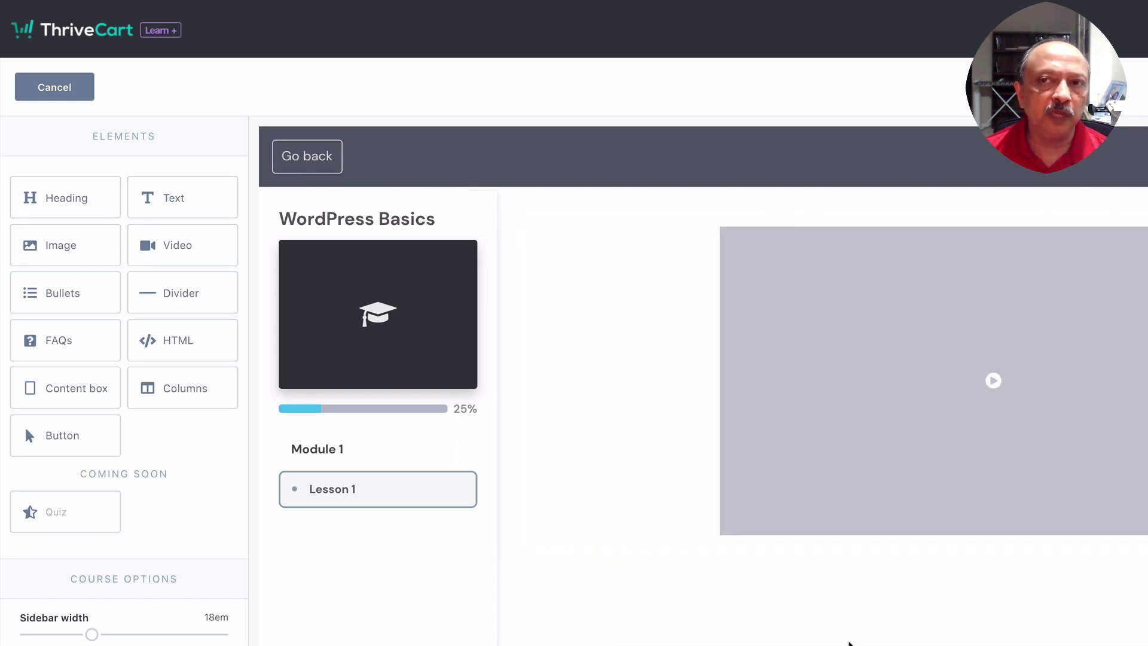
click(62, 90)
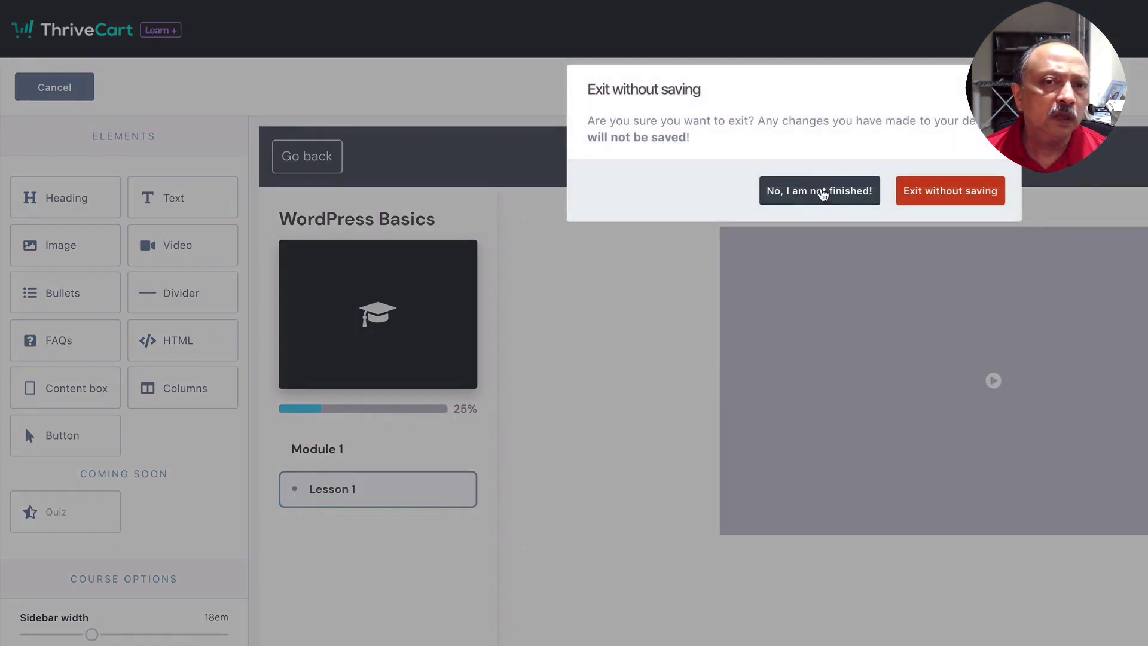
click(930, 199)
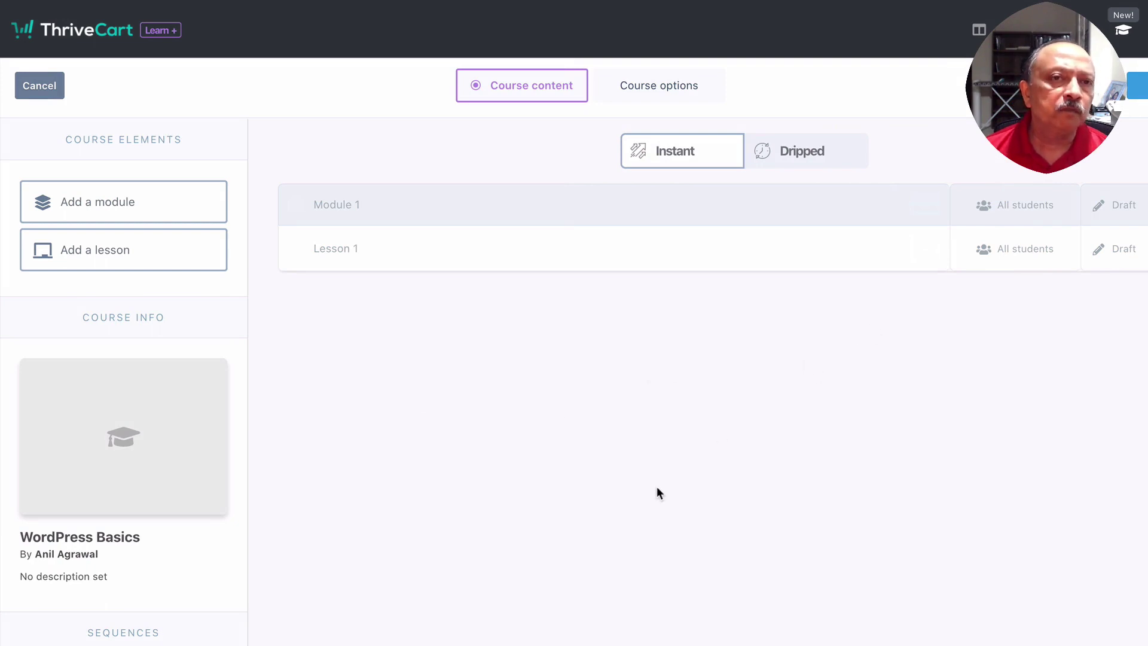
Examine the course info and advanced sequence area, and compare the course content with the course options for WordPress Basics
scroll(207, 605, down, 5)
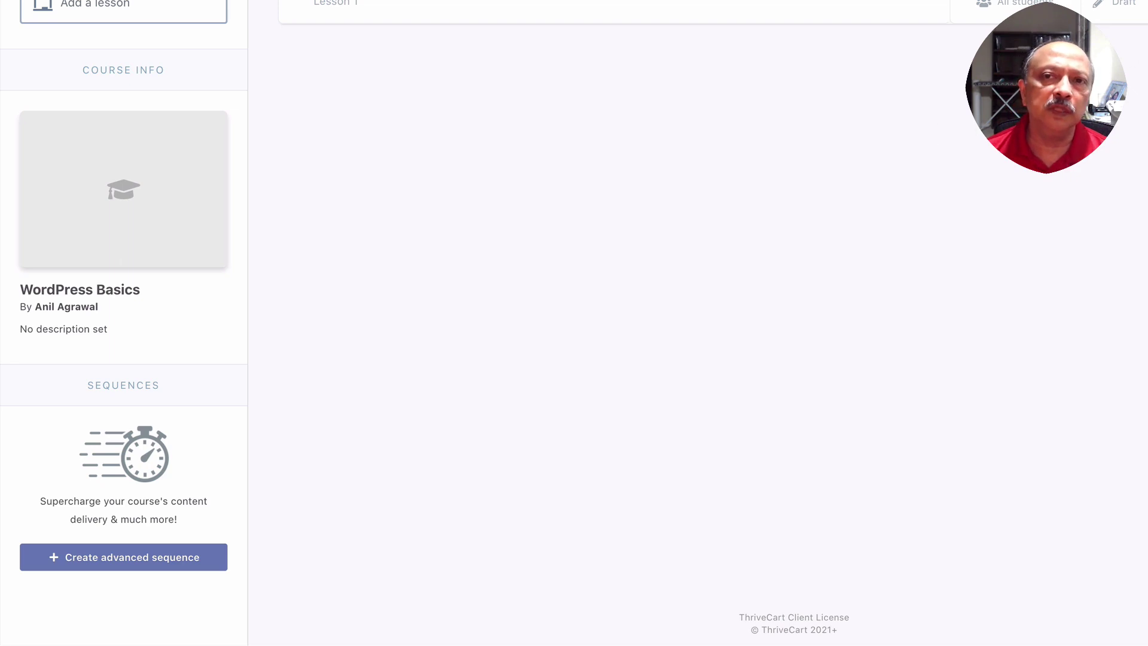
click(922, 86)
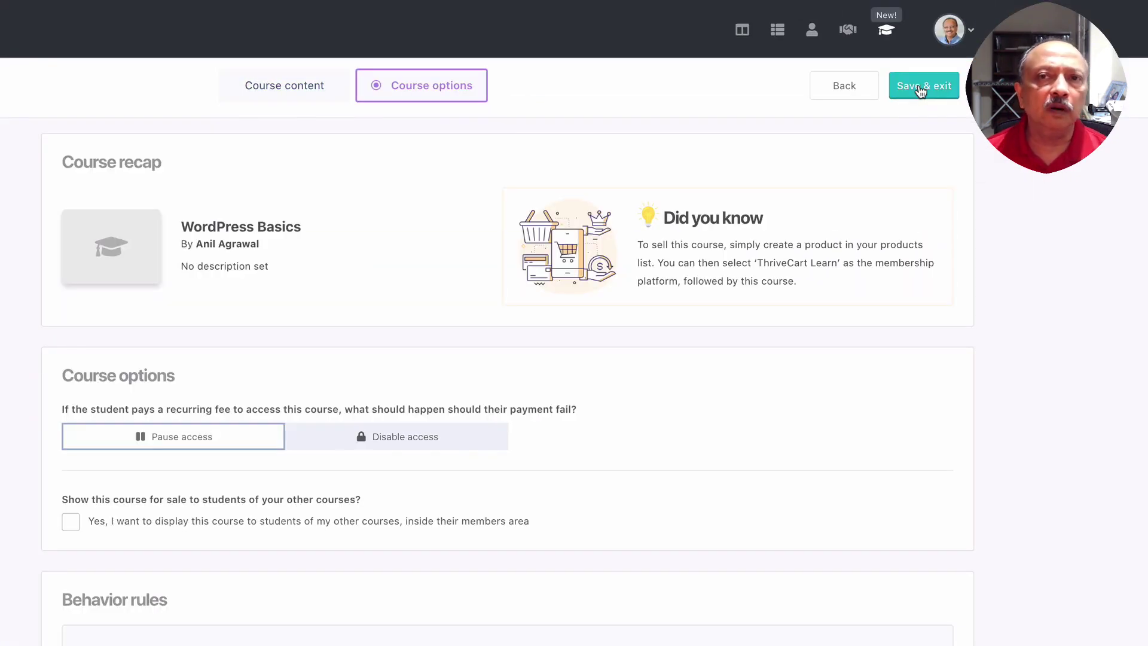
click(291, 96)
click(406, 95)
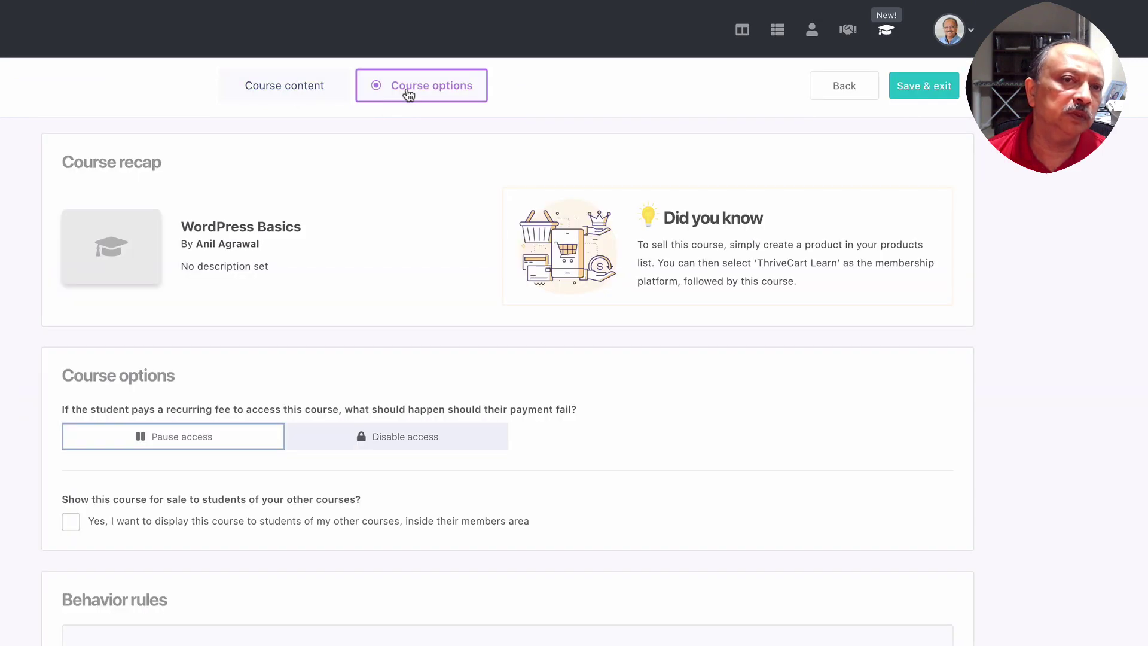
click(292, 90)
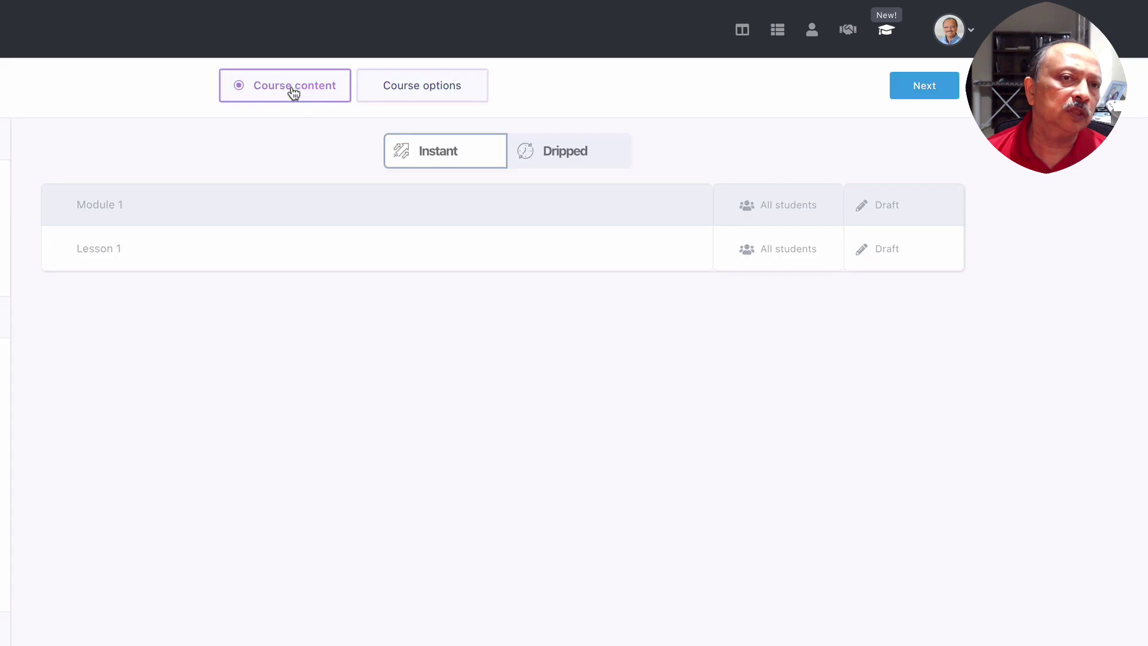
click(388, 93)
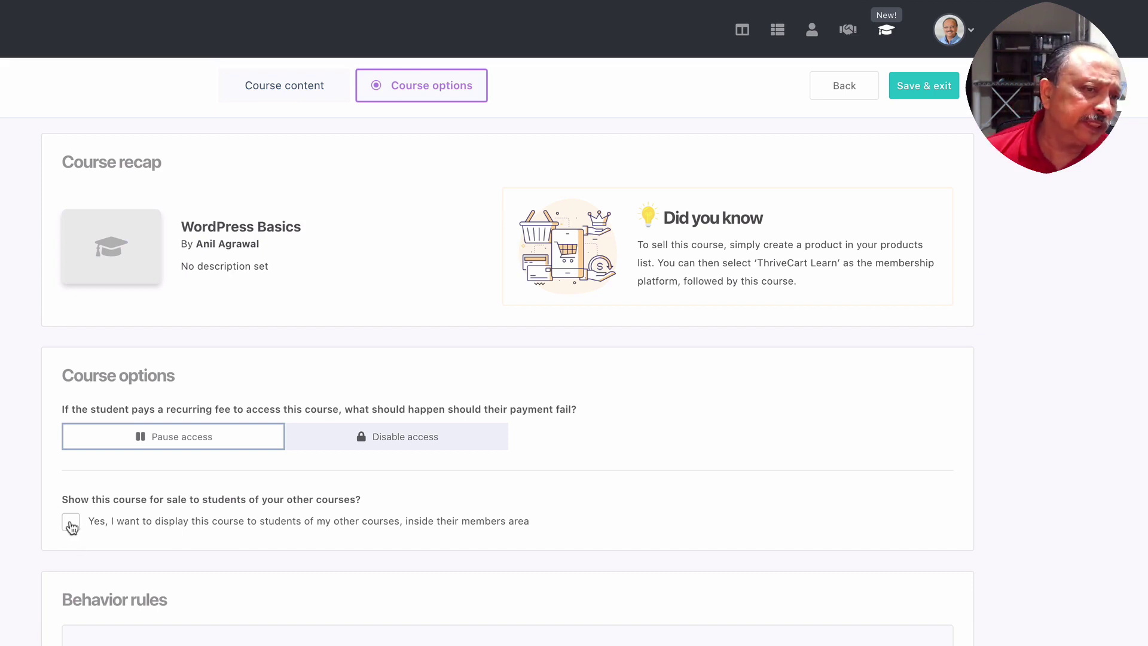
Examine the option for displaying this course to students of other courses, leave it disabled, and exit the course without saving
click(71, 524)
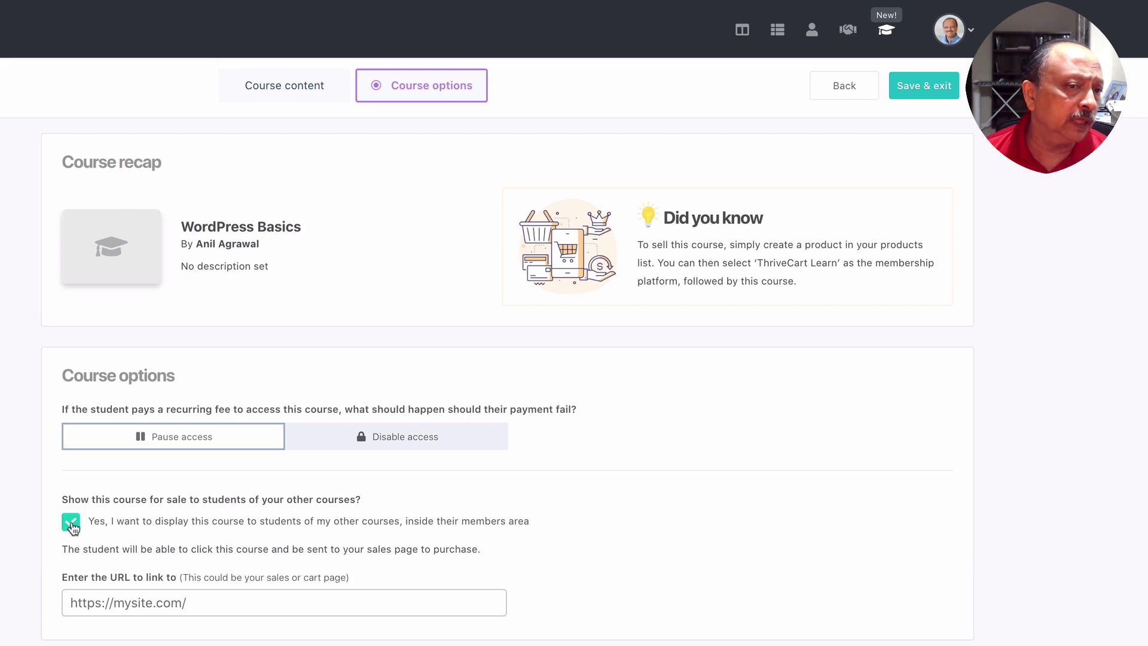
click(71, 524)
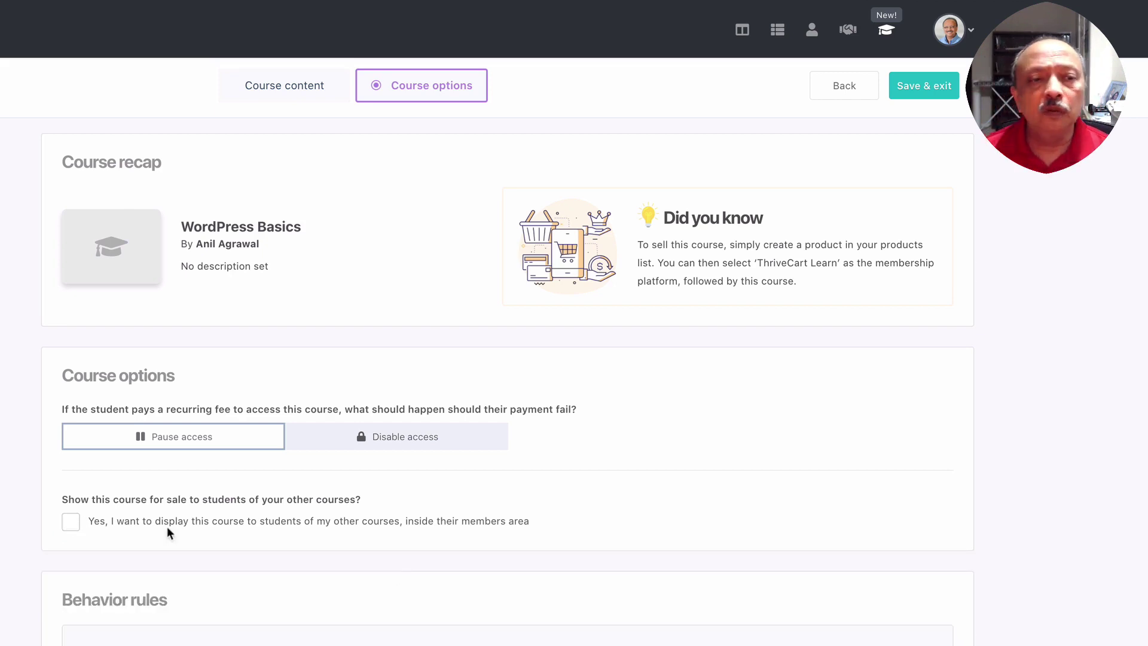
click(71, 524)
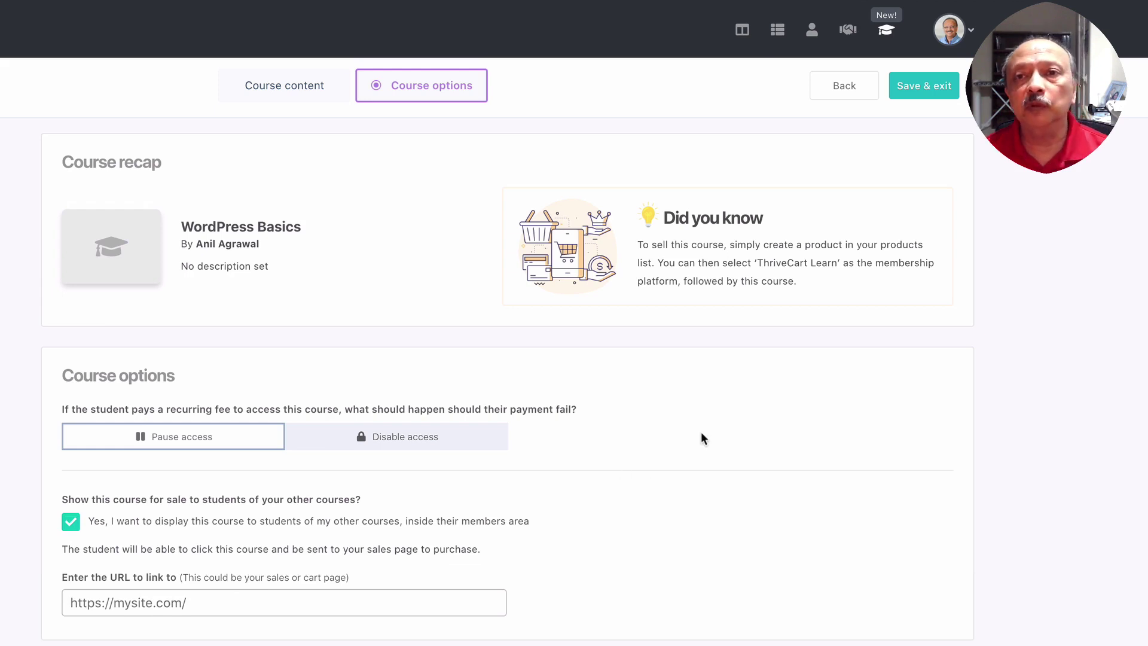
click(70, 522)
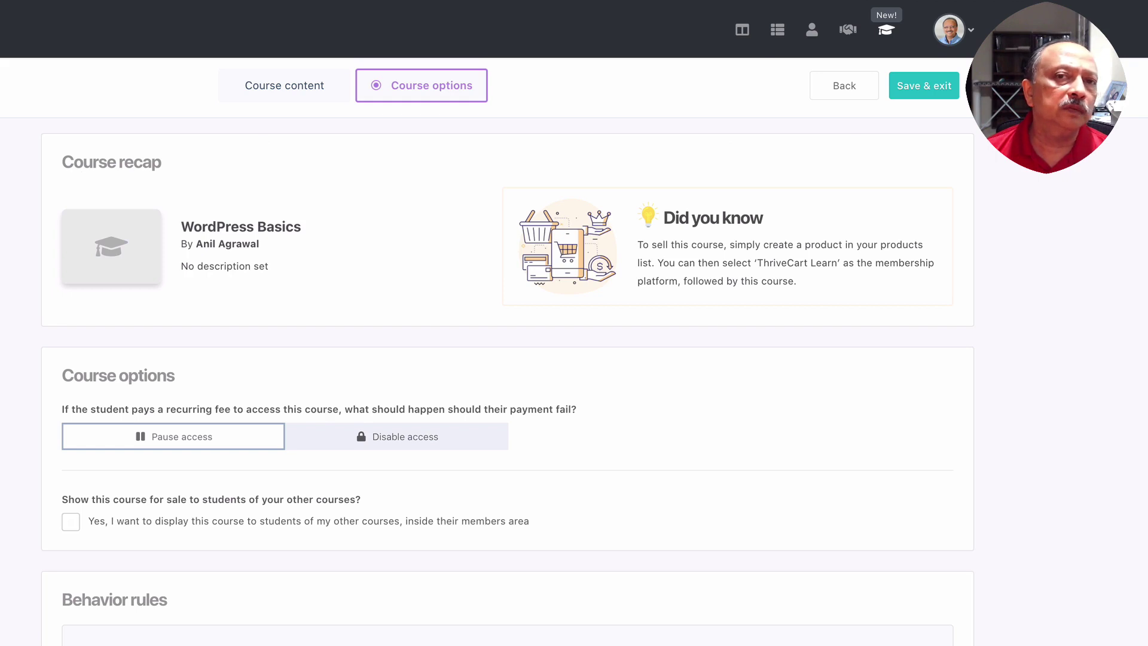
click(844, 85)
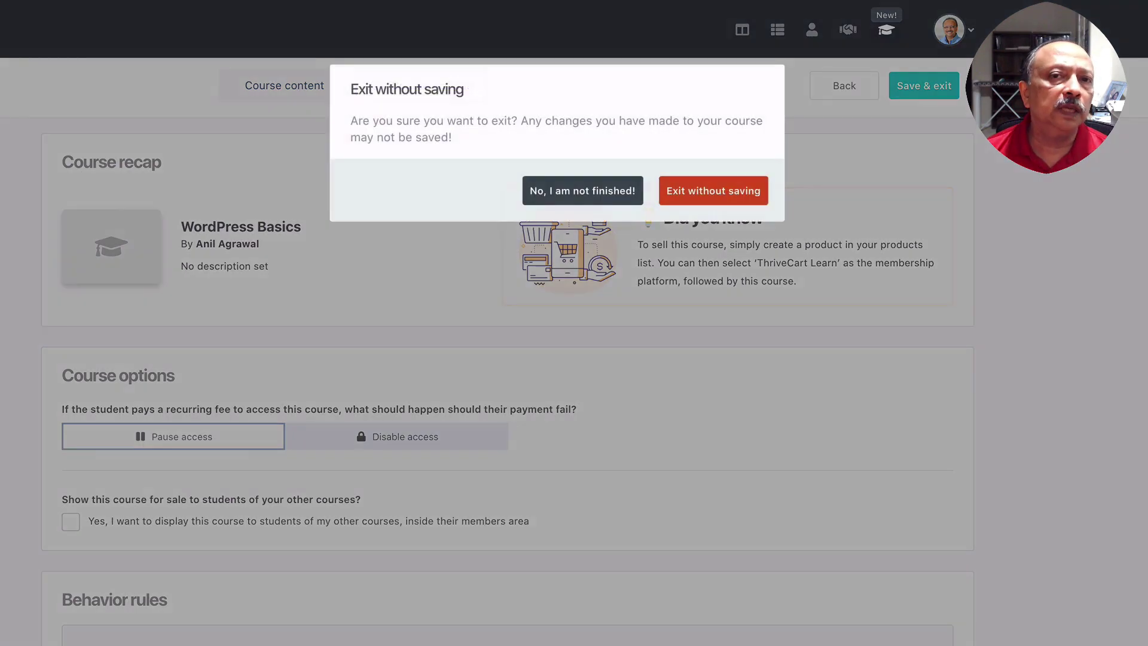
click(693, 198)
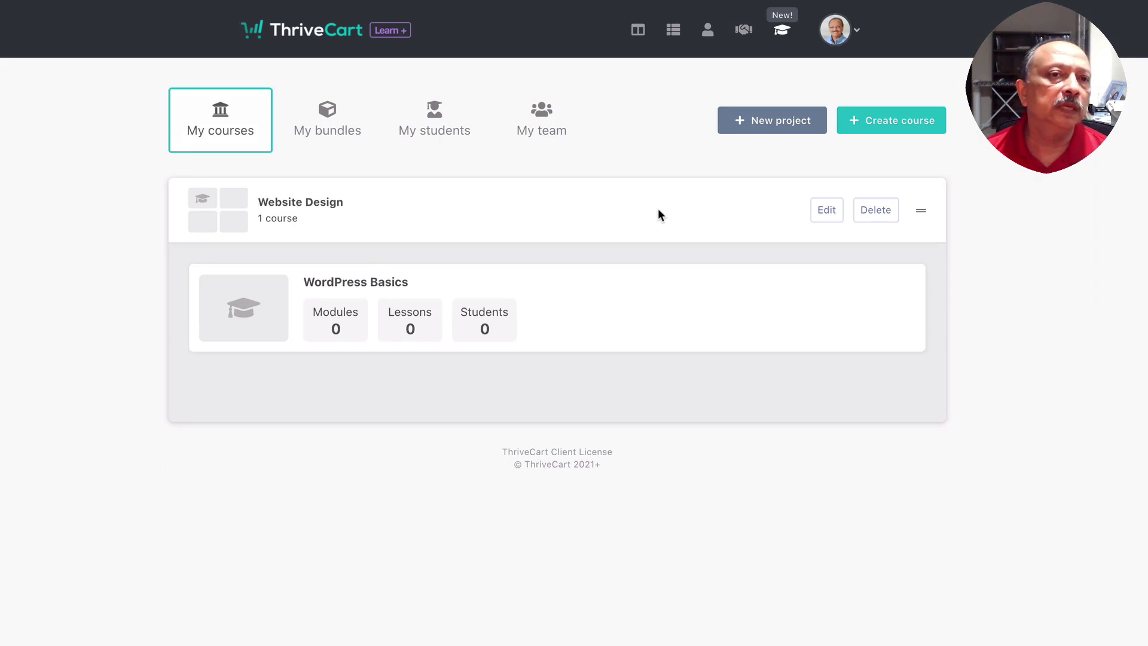
Examine the name and included-course settings for creating a new course bundle, and cancel without creating it
click(332, 131)
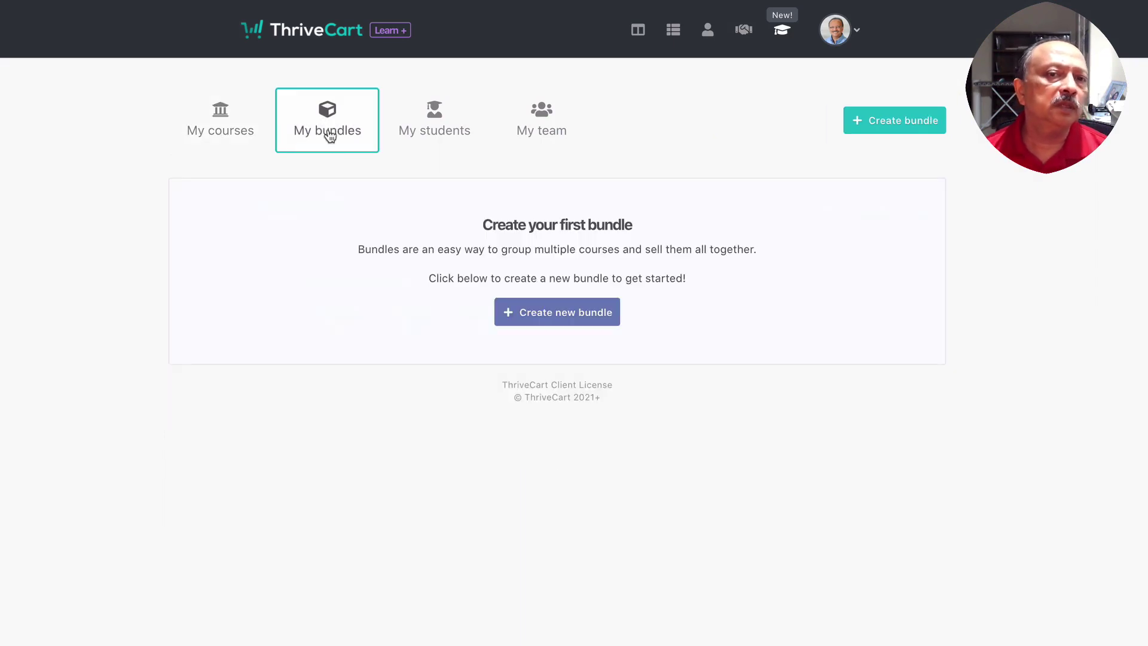
click(545, 317)
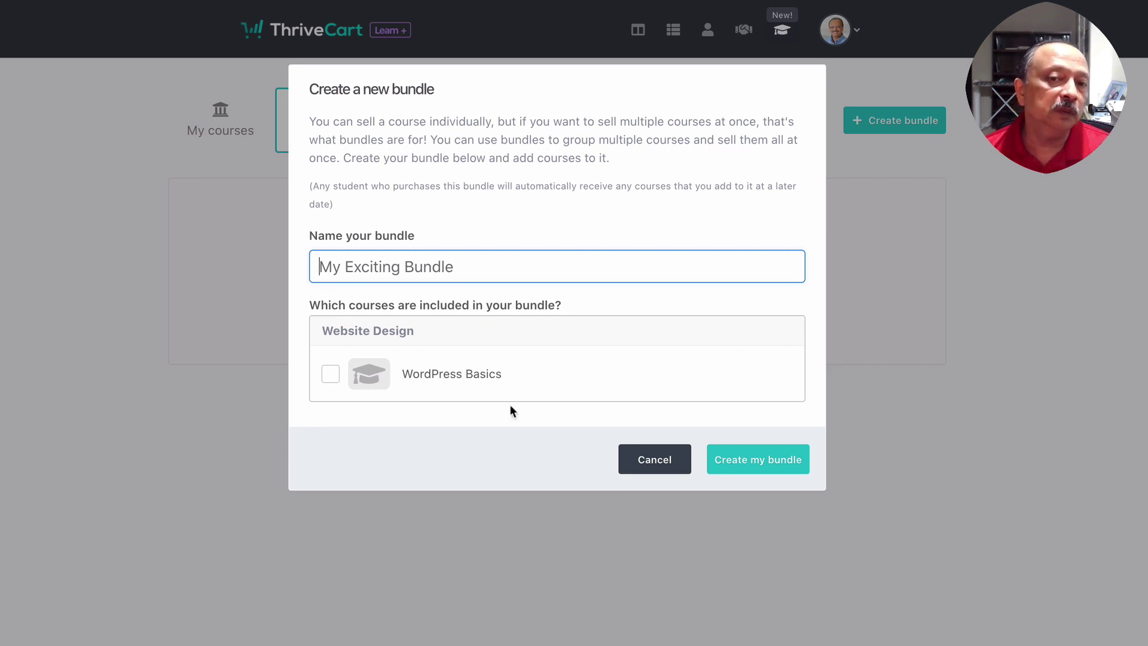
click(650, 464)
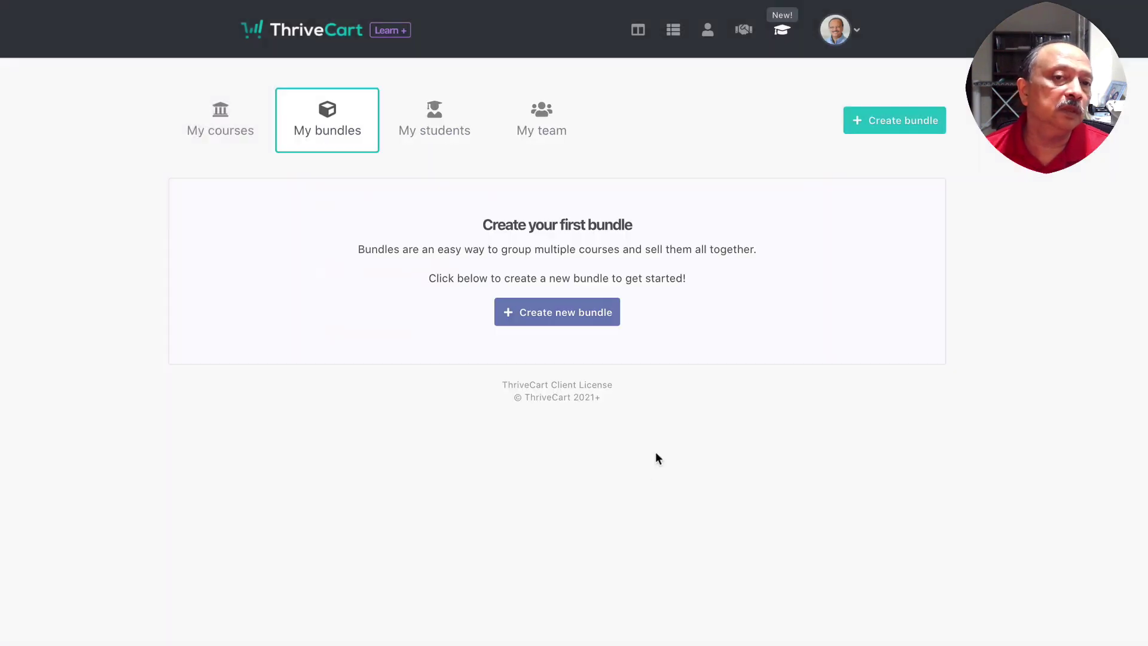
Review the student management and team user pages, and return to the course bundles
click(419, 116)
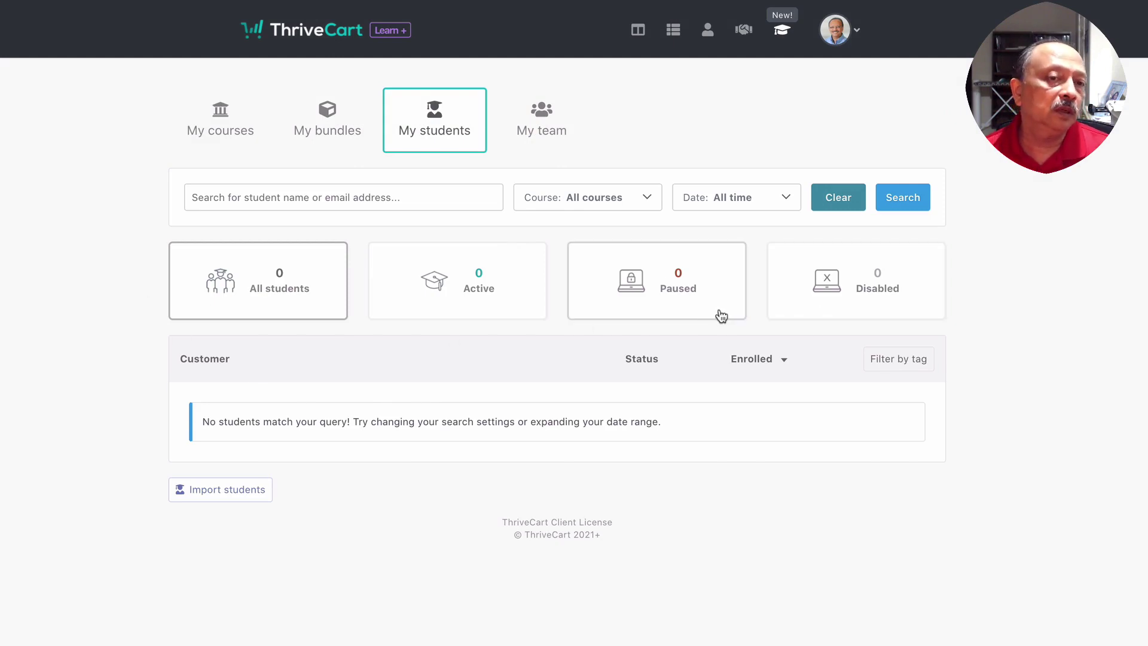
click(541, 124)
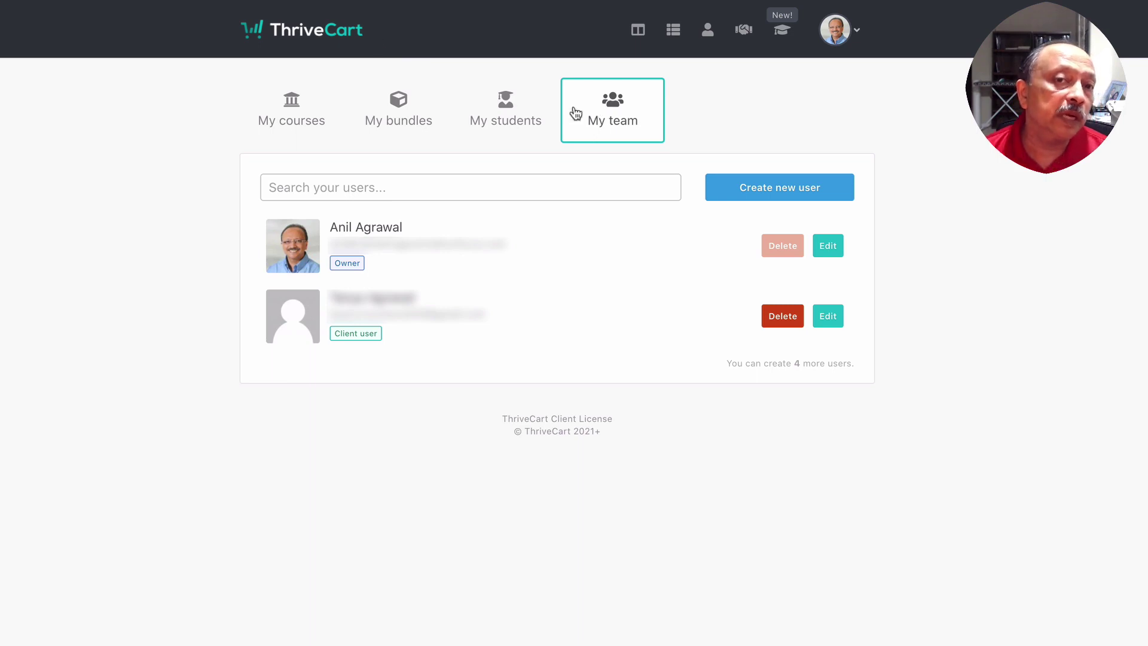
click(509, 118)
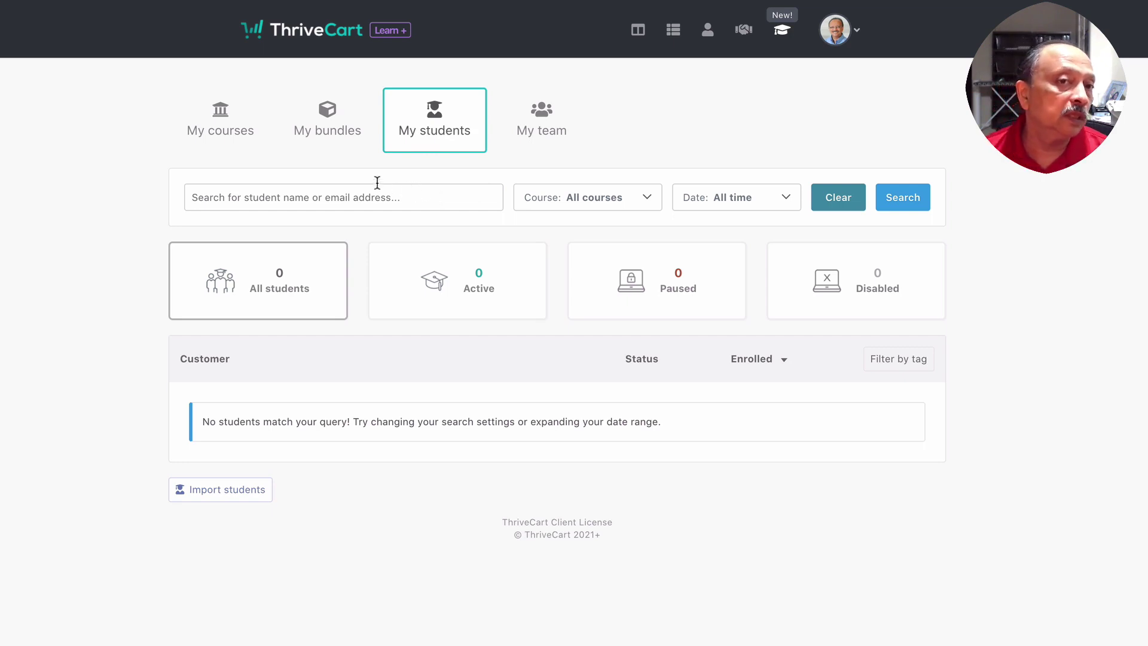
click(317, 121)
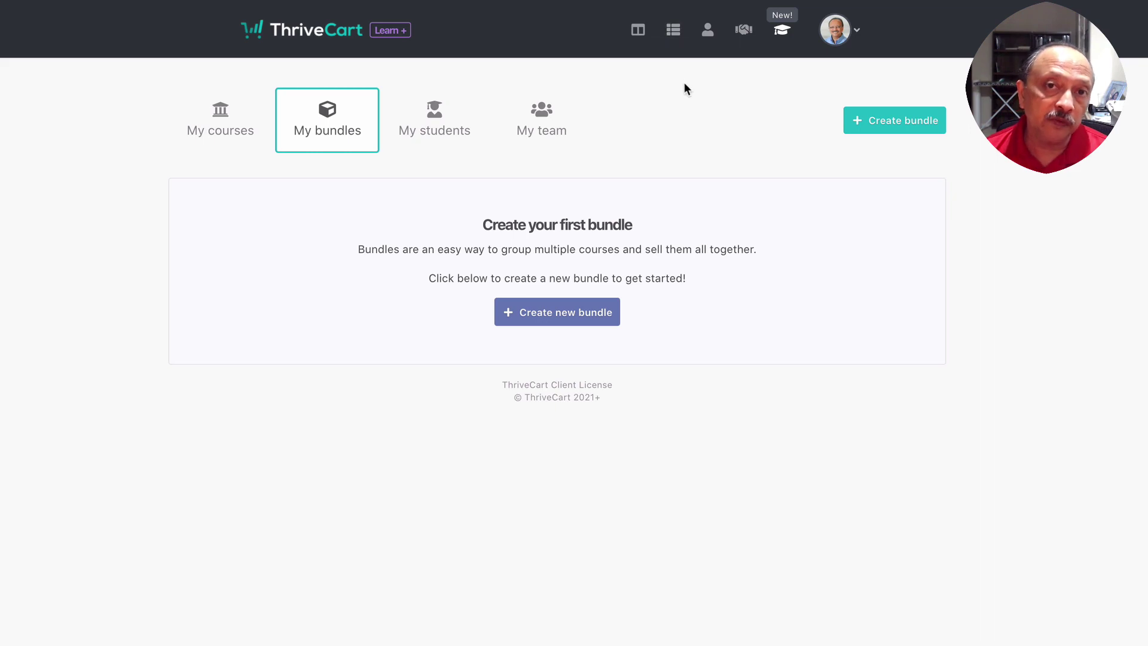
Open the WordPress Basics Course product for editing and show its fulfillment settings
click(674, 33)
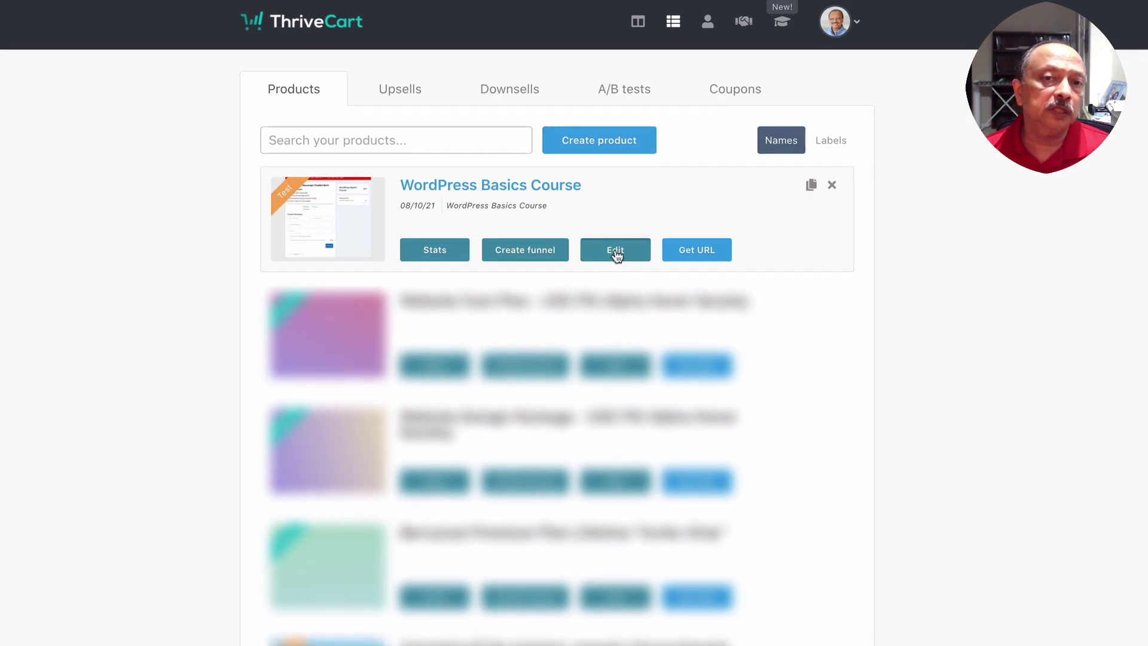
click(615, 255)
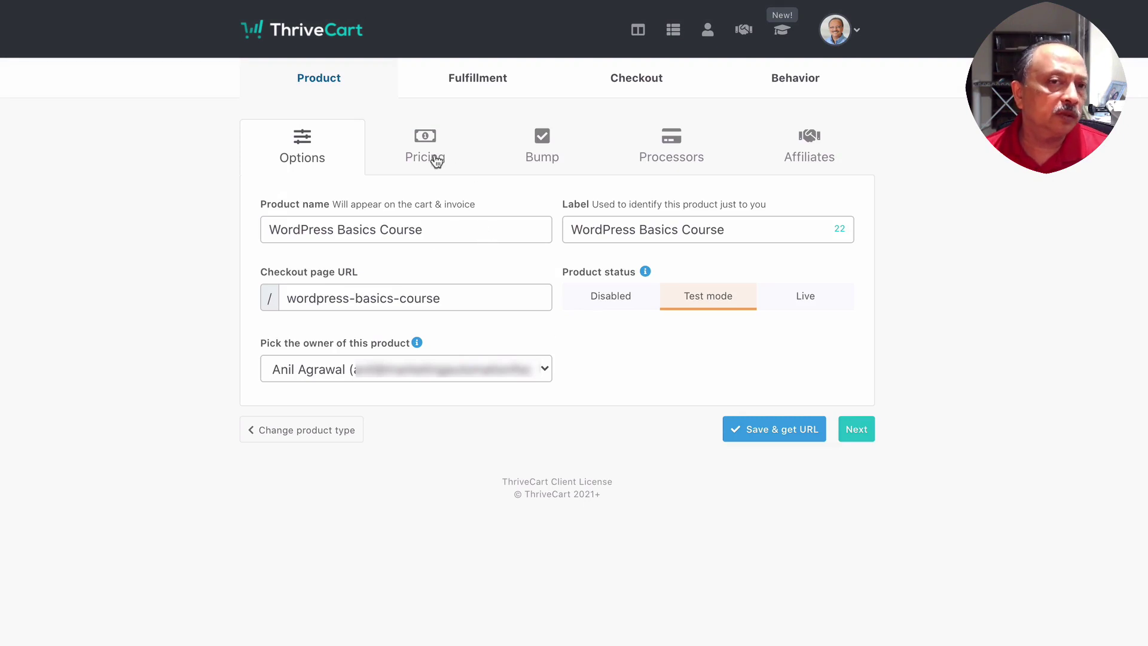
click(475, 87)
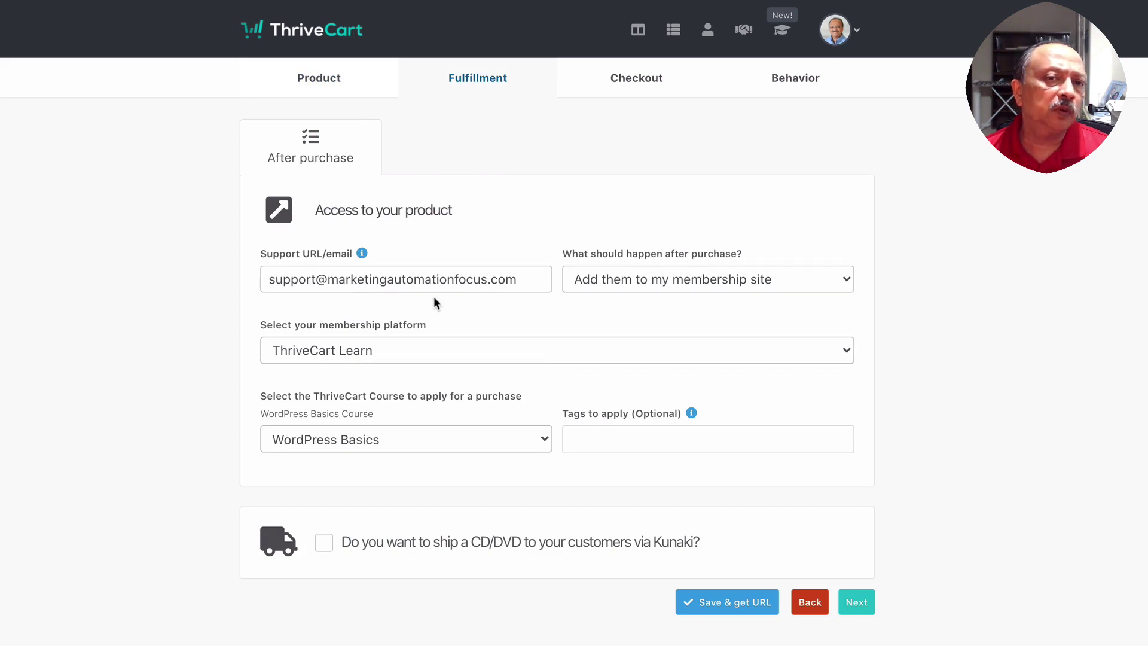
Examine the product's after-purchase action, membership platform, ThriveCart course and tag settings, keeping Add them to my membership site, ThriveCart Learn and WordPress Basics
click(623, 278)
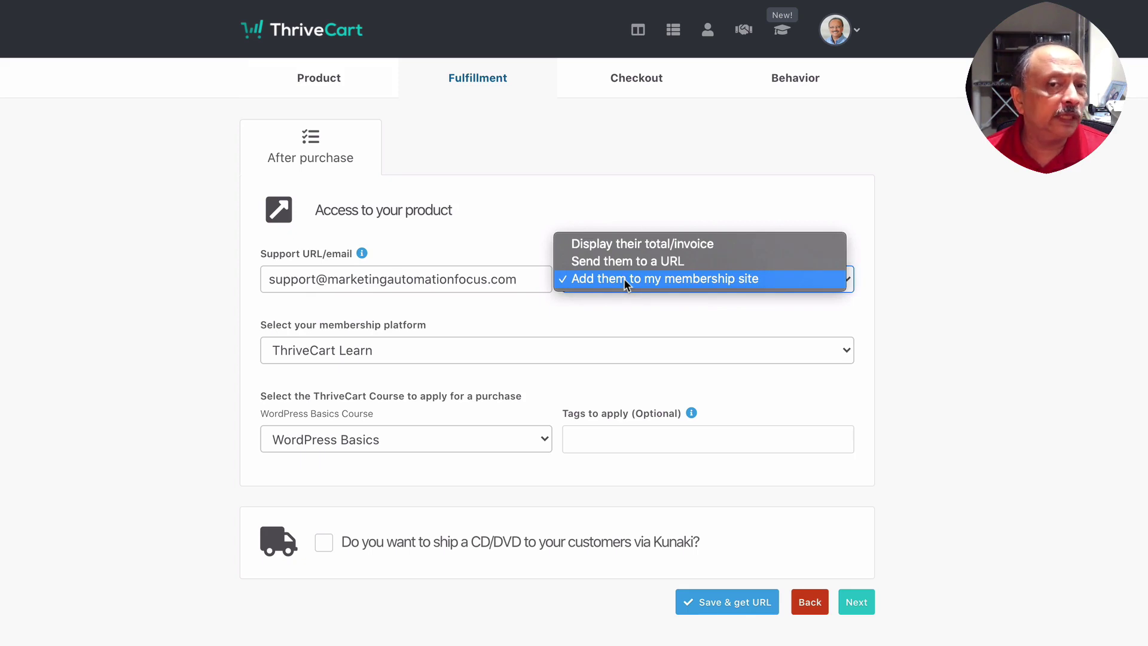
click(623, 278)
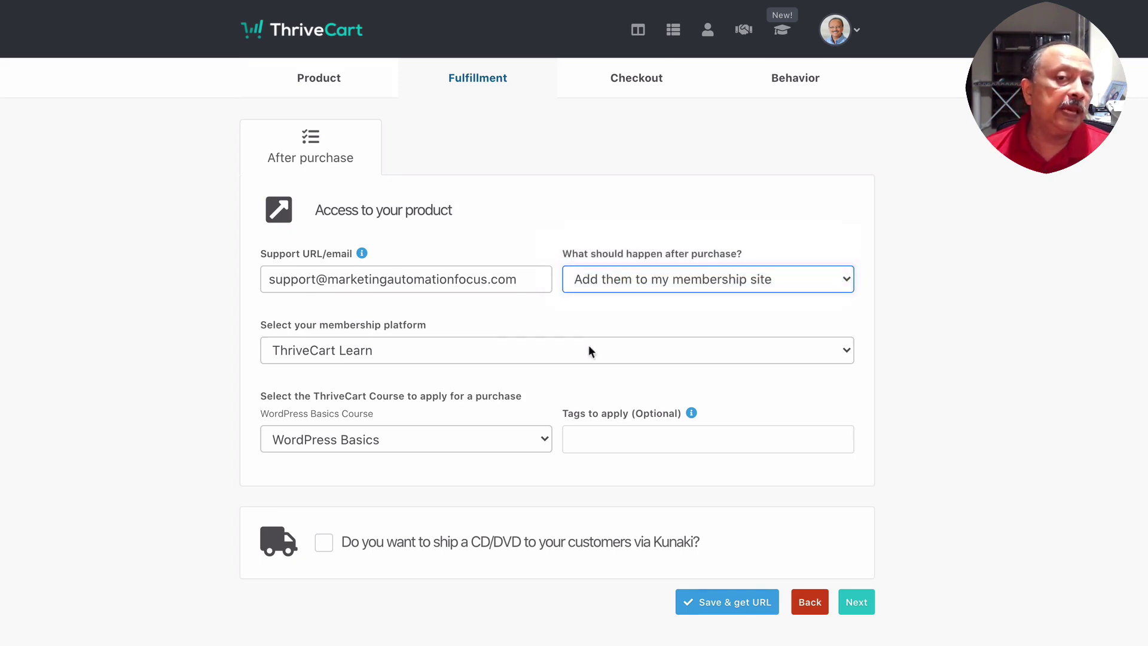
click(519, 350)
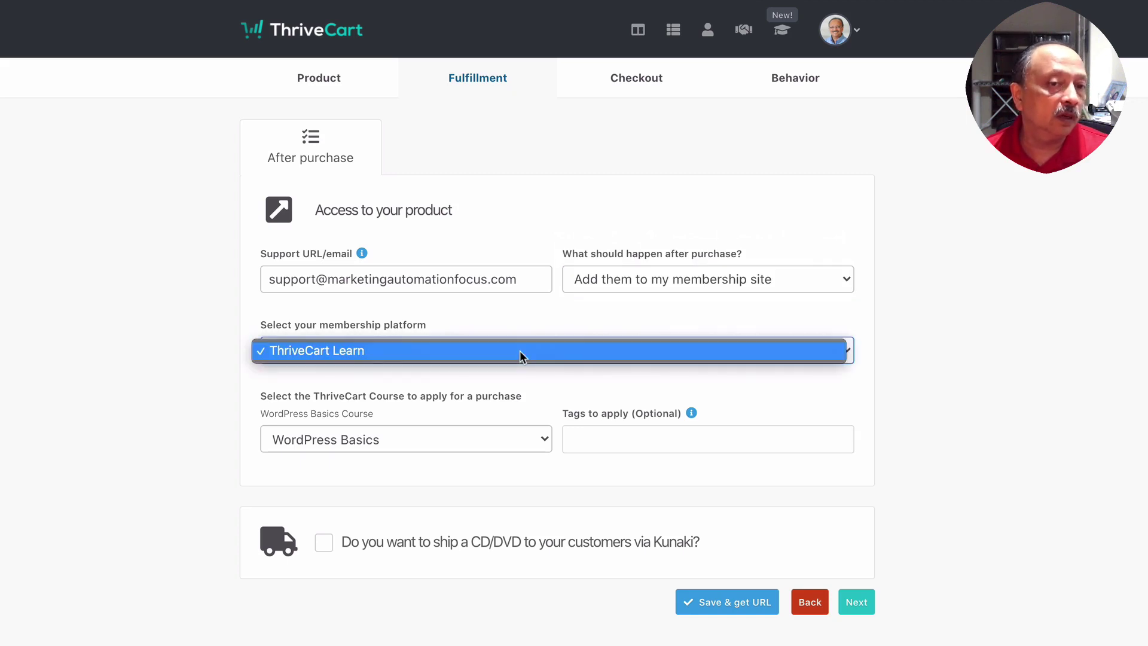
click(505, 366)
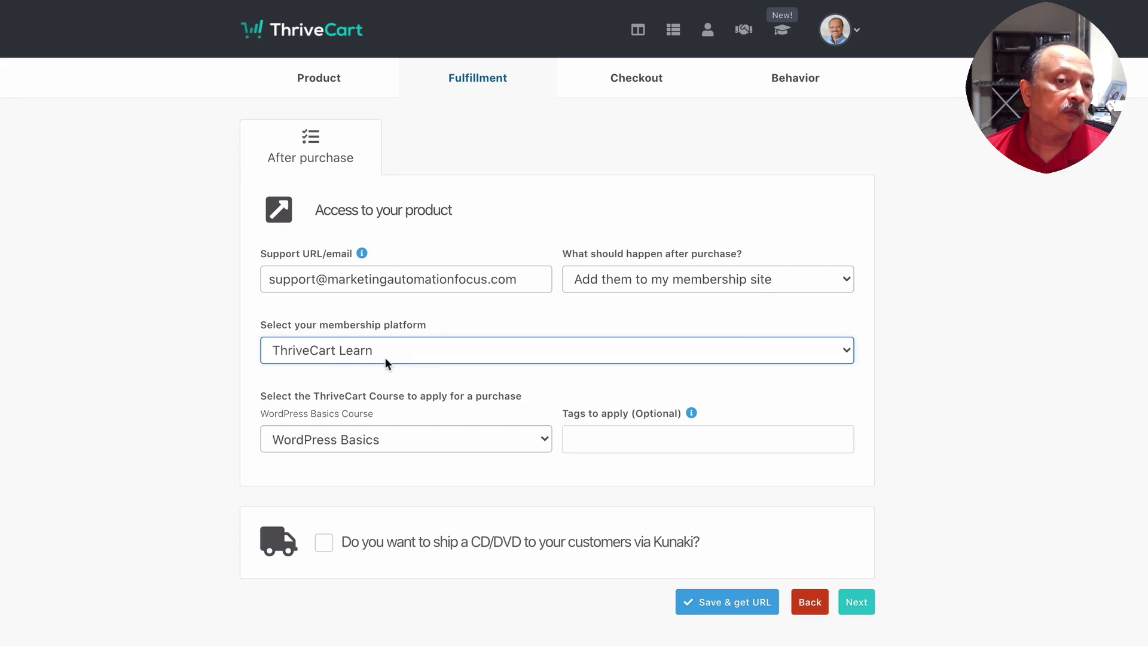
click(509, 434)
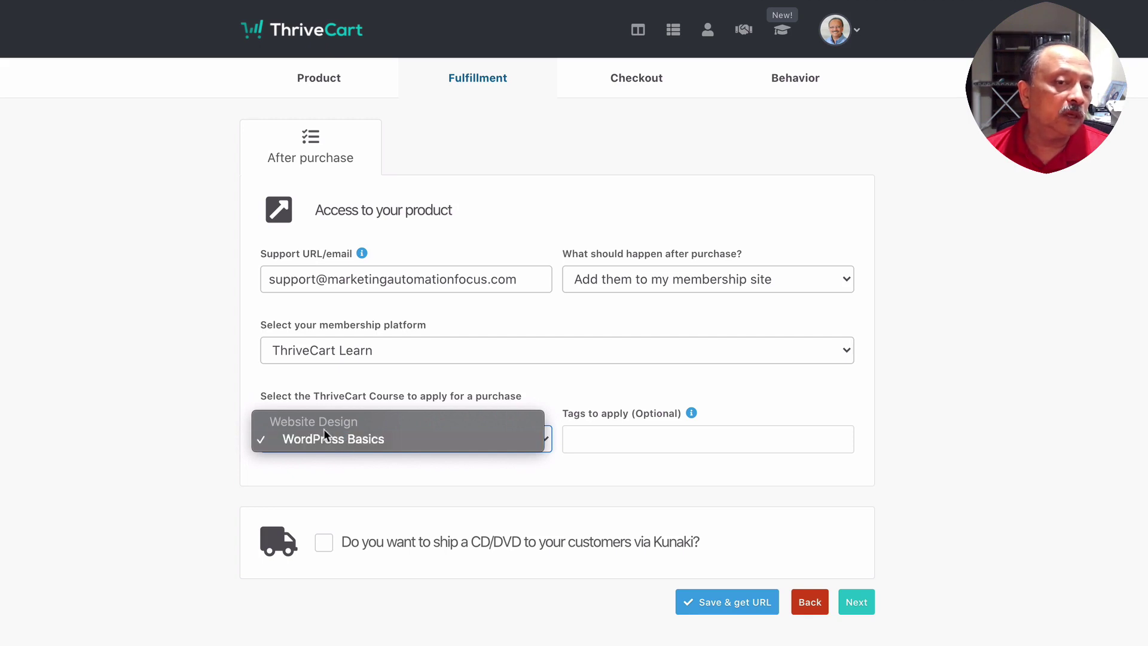
click(441, 475)
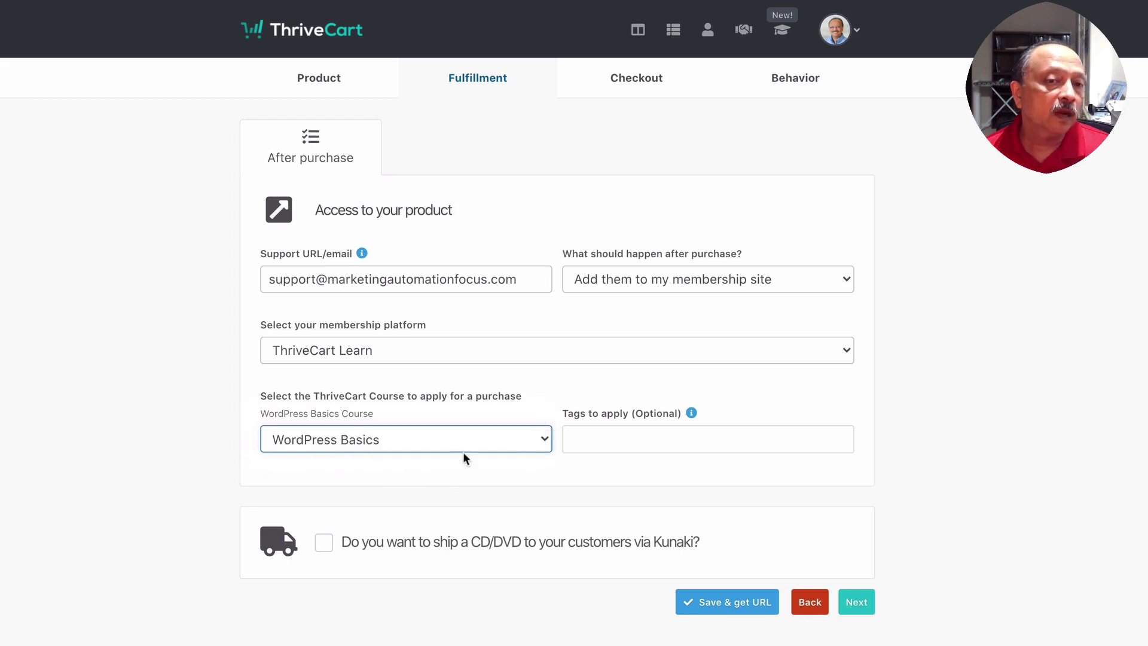
click(595, 444)
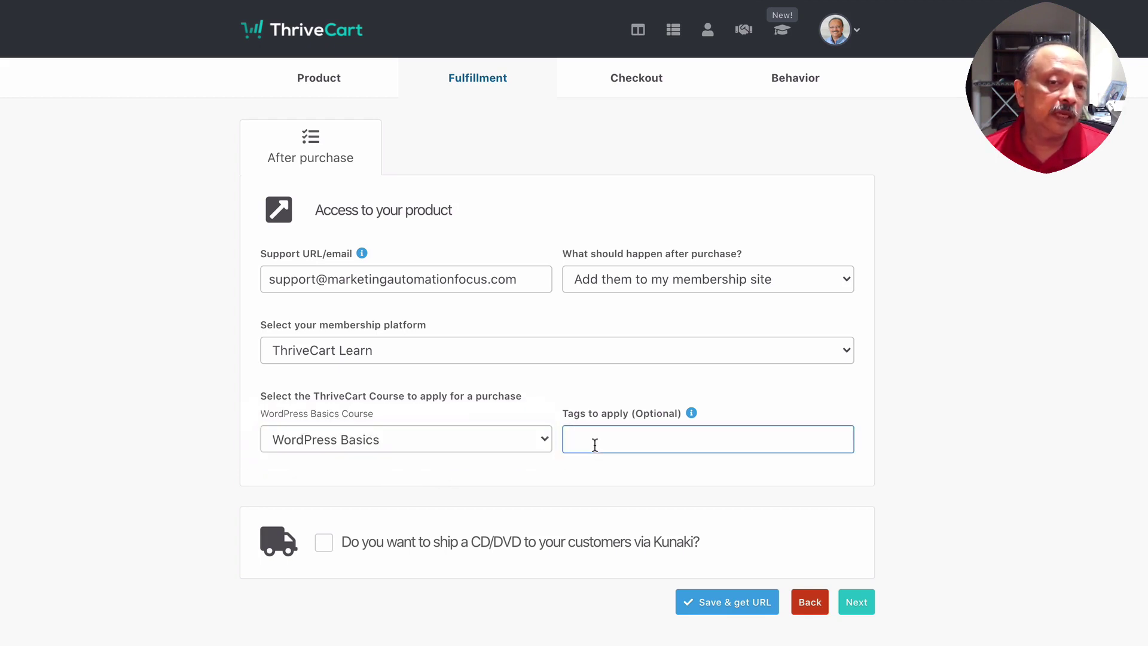